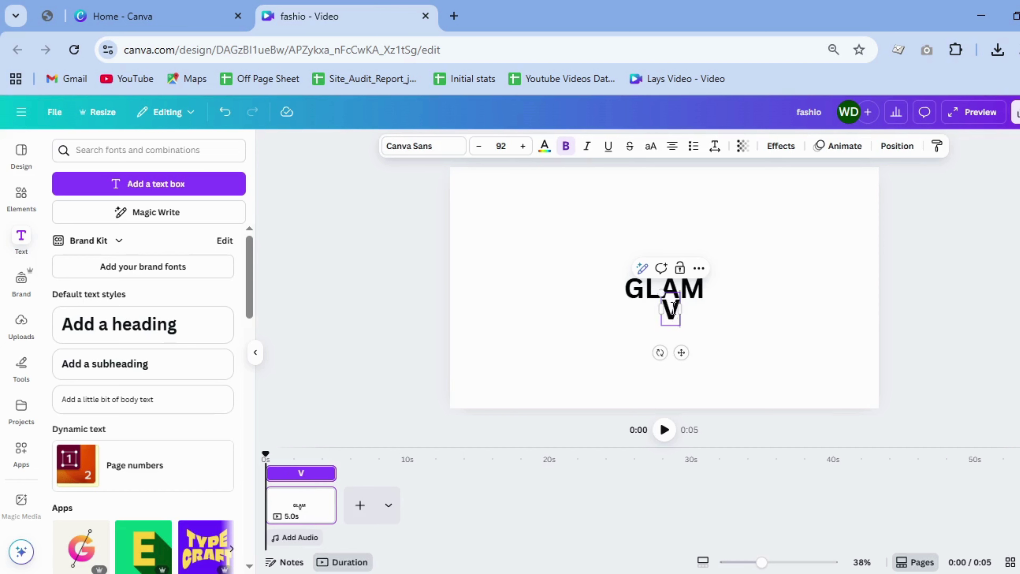
Step: Complete the second text as VIBES and align it directly beneath GLAM
{"action": "left_click", "coordinate": [911, 278]}
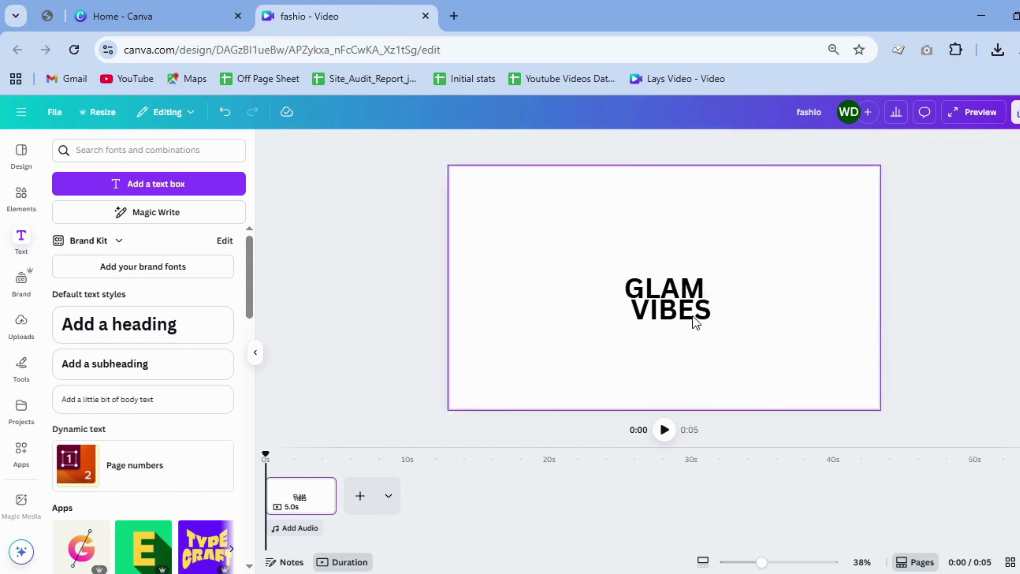
{"action": "left_click_drag", "start_coordinate": [678, 317], "coordinate": [672, 329]}
{"action": "left_click", "coordinate": [781, 317]}
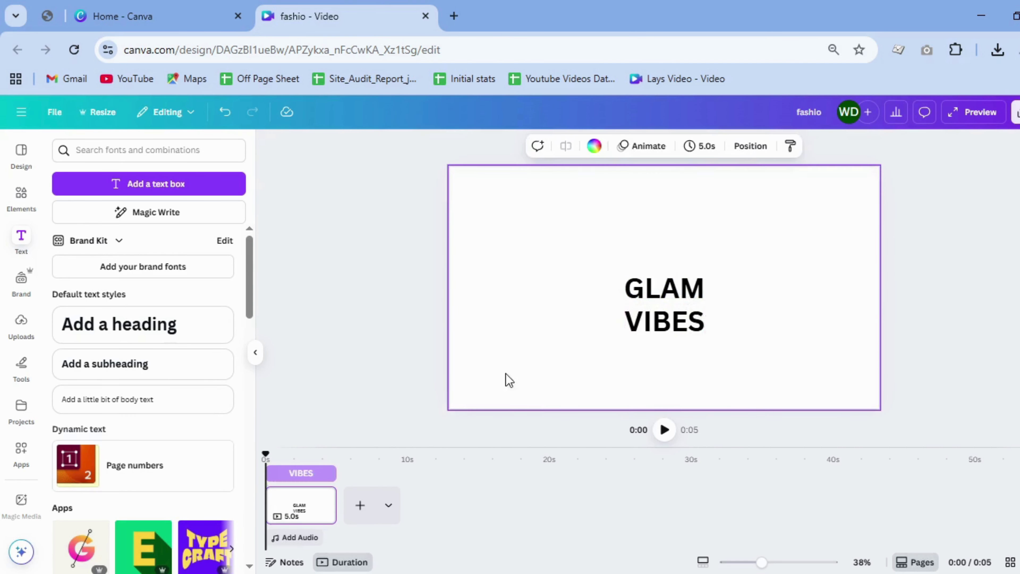
Step: Group GLAM and VIBES, rotate them to read vertically upward, and enlarge the text to size 219
{"action": "left_click", "coordinate": [690, 330]}
{"action": "left_click_drag", "start_coordinate": [662, 355], "coordinate": [679, 334]}
Step: Set the text color of GLAM to the custom pink #FF007A
{"action": "left_click", "coordinate": [554, 152]}
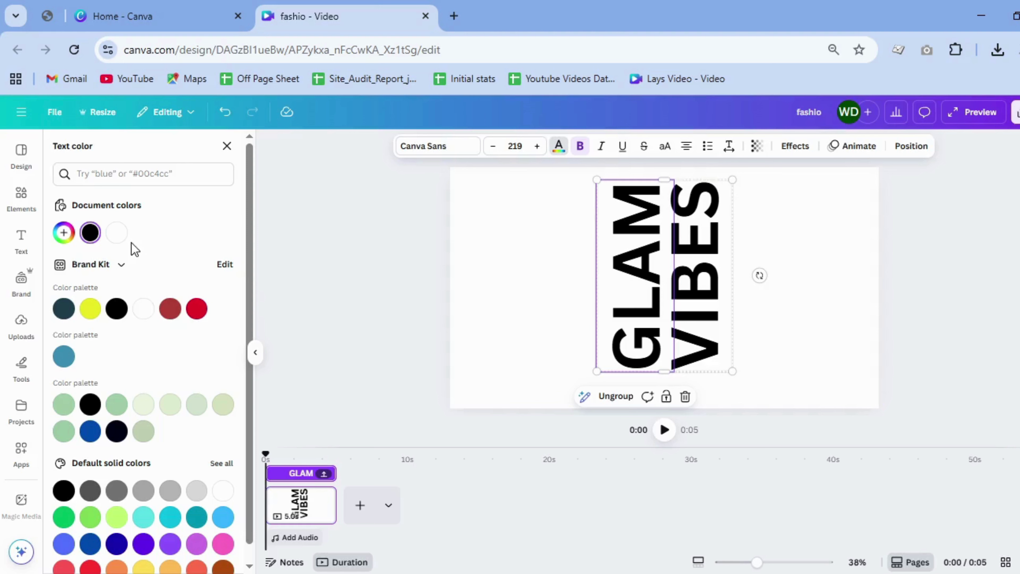
{"action": "left_click", "coordinate": [63, 232]}
{"action": "left_click", "coordinate": [216, 336]}
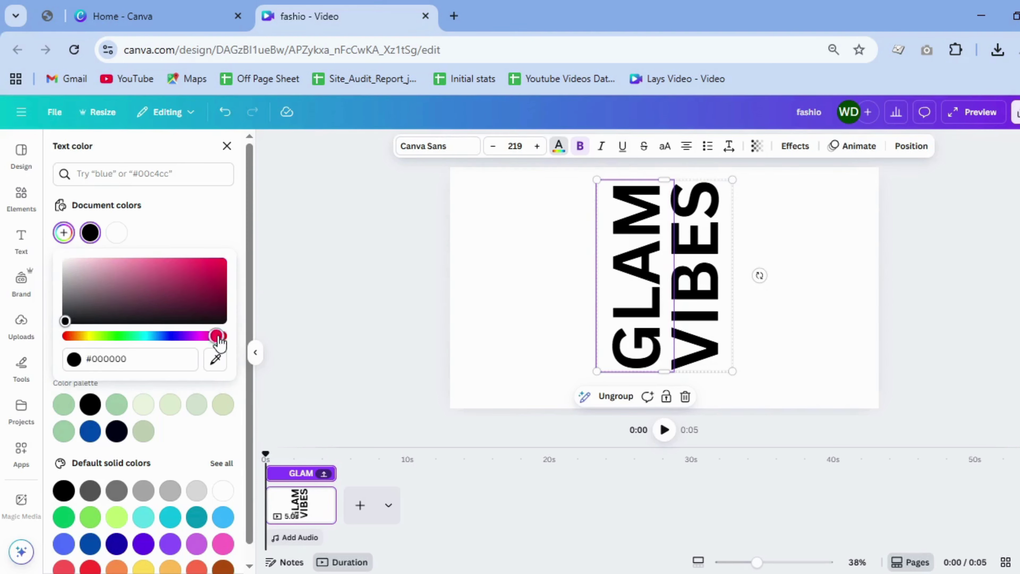
{"action": "left_click_drag", "start_coordinate": [212, 276], "coordinate": [251, 252]}
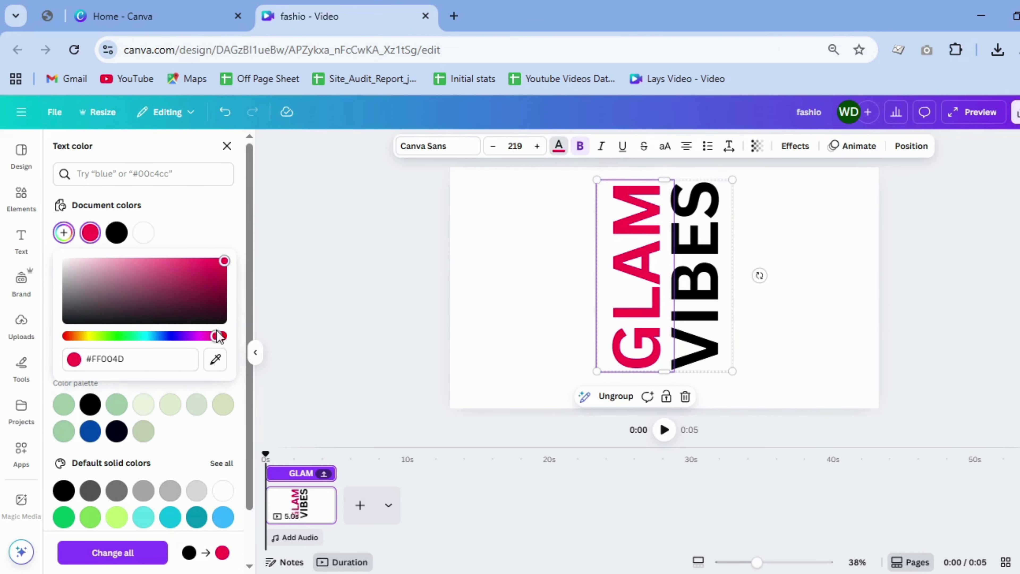
{"action": "left_click_drag", "start_coordinate": [218, 335], "coordinate": [211, 336]}
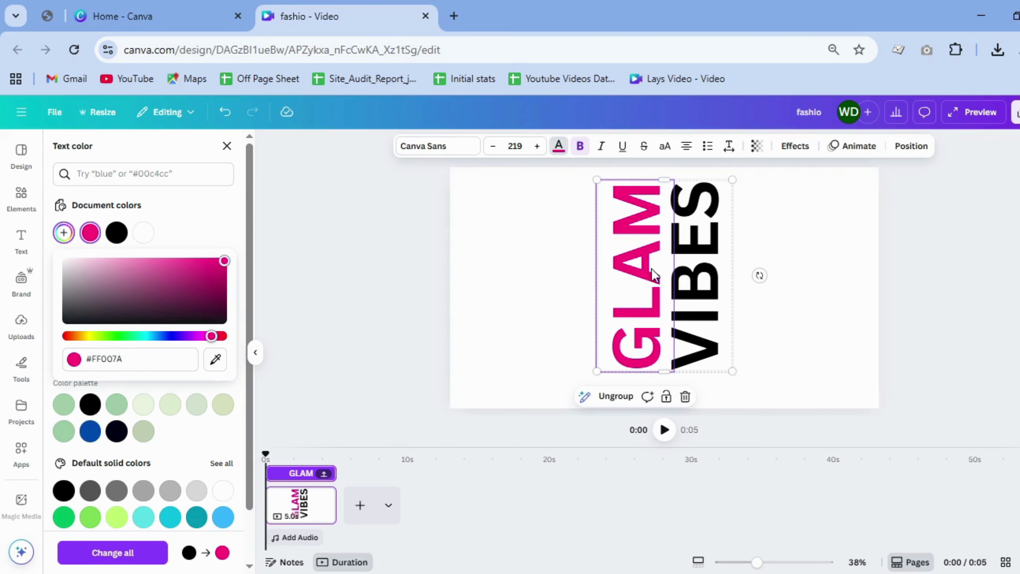
Step: Set the text color of VIBES to gray #737373 and move the text group down to center it vertically on the page
{"action": "left_click", "coordinate": [692, 289]}
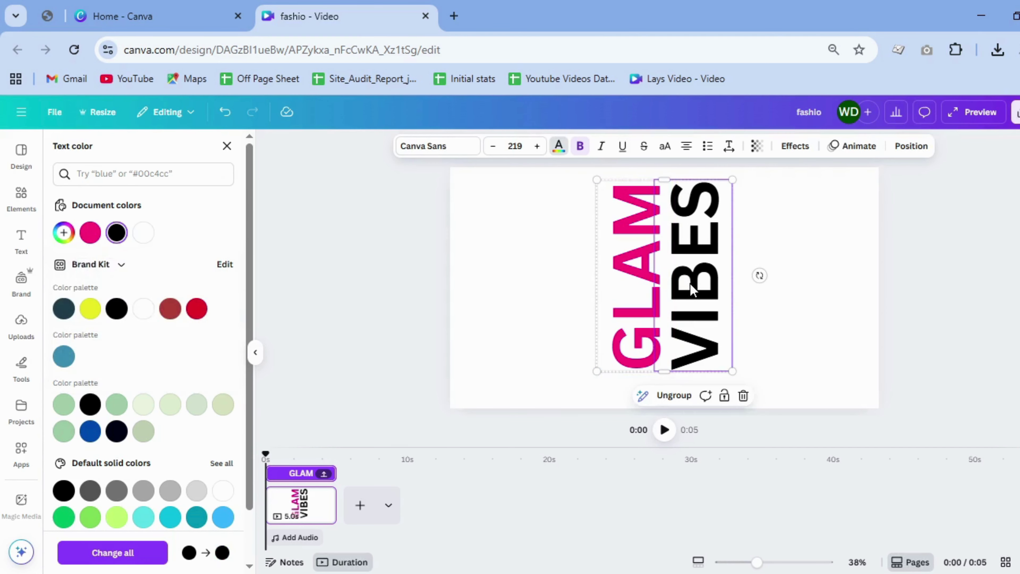
{"action": "left_click", "coordinate": [558, 148]}
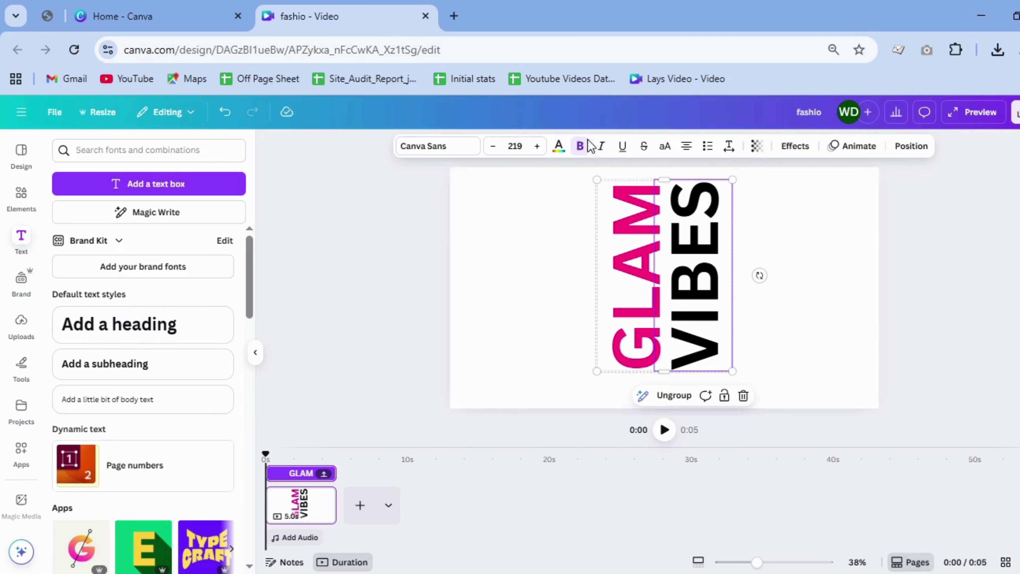
{"action": "left_click", "coordinate": [558, 148]}
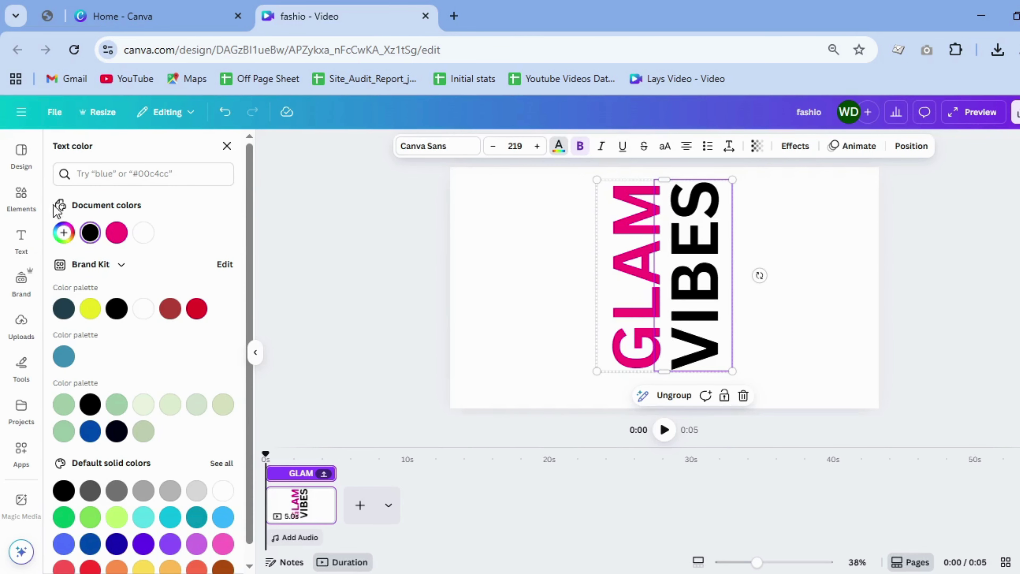
{"action": "left_click", "coordinate": [64, 233]}
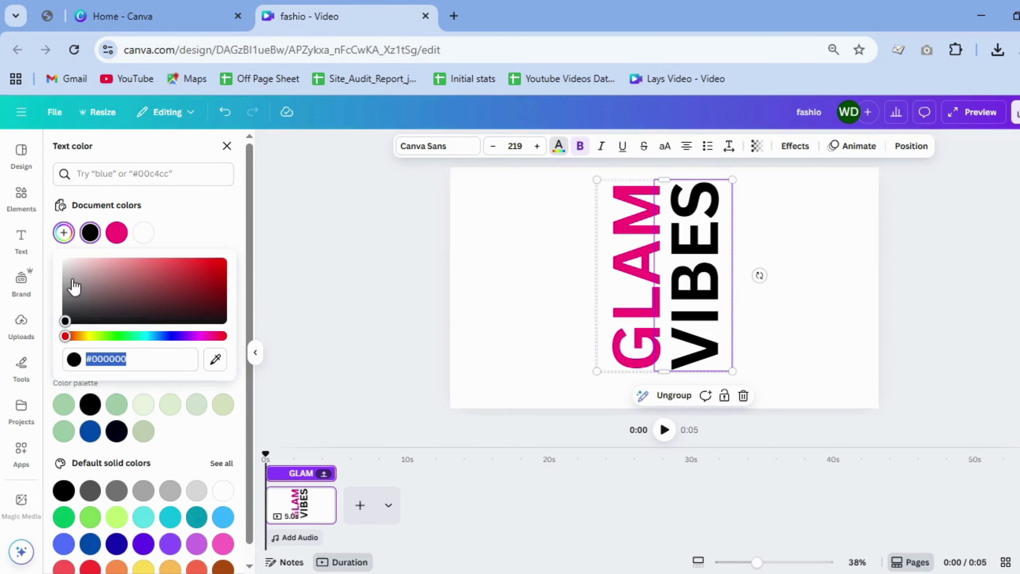
{"action": "left_click_drag", "start_coordinate": [74, 286], "coordinate": [64, 295]}
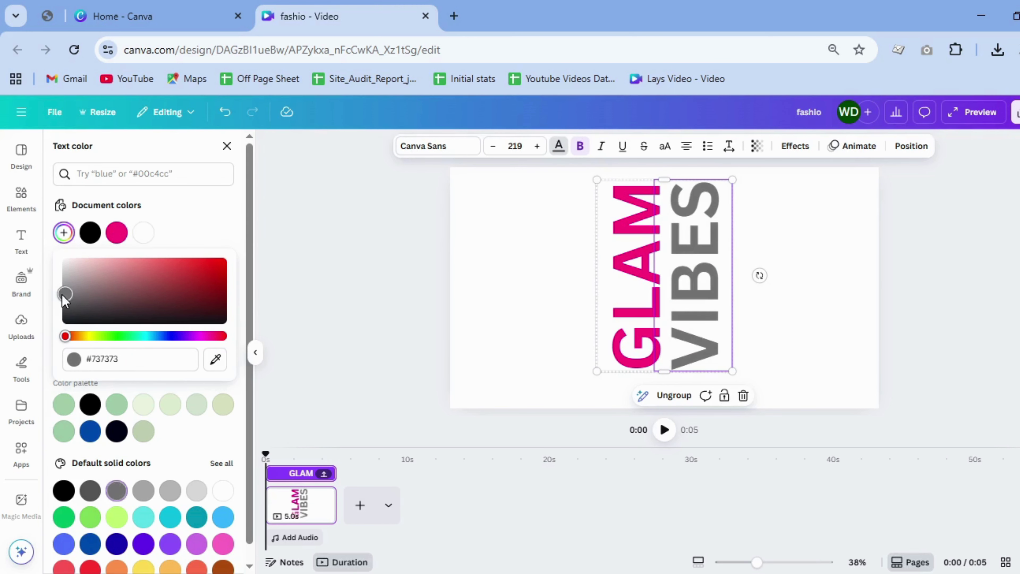
{"action": "left_click", "coordinate": [963, 289]}
{"action": "left_click", "coordinate": [968, 286]}
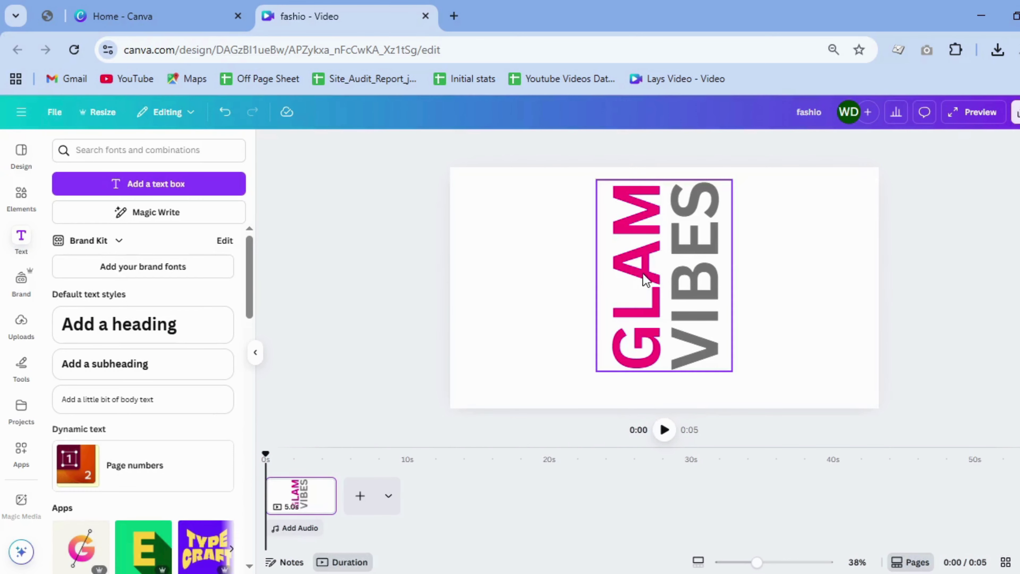
{"action": "left_click_drag", "start_coordinate": [642, 278], "coordinate": [635, 287]}
{"action": "left_click", "coordinate": [986, 267]}
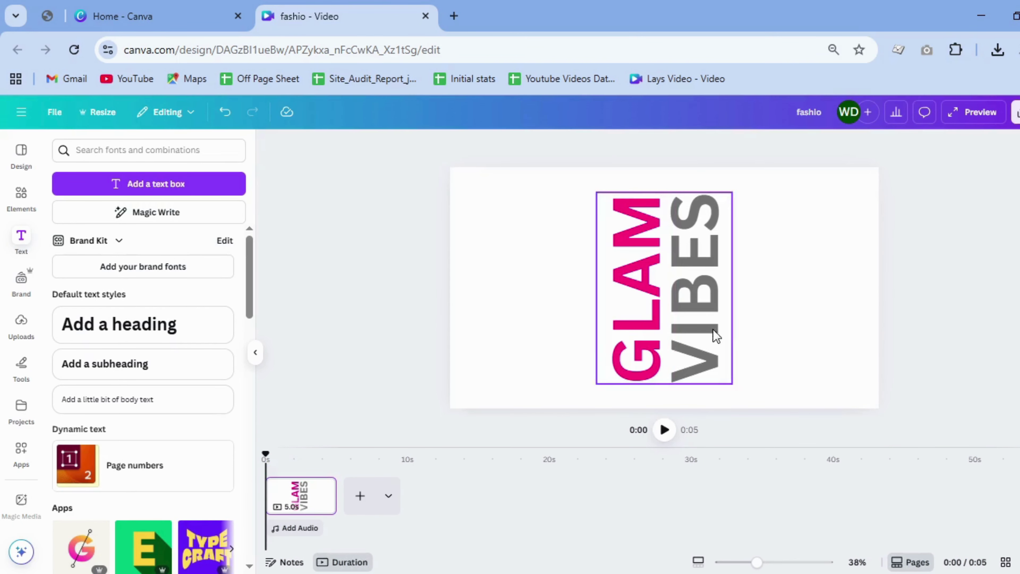
Step: Download the design as a PNG with a transparent background
{"action": "left_click", "coordinate": [1016, 113]}
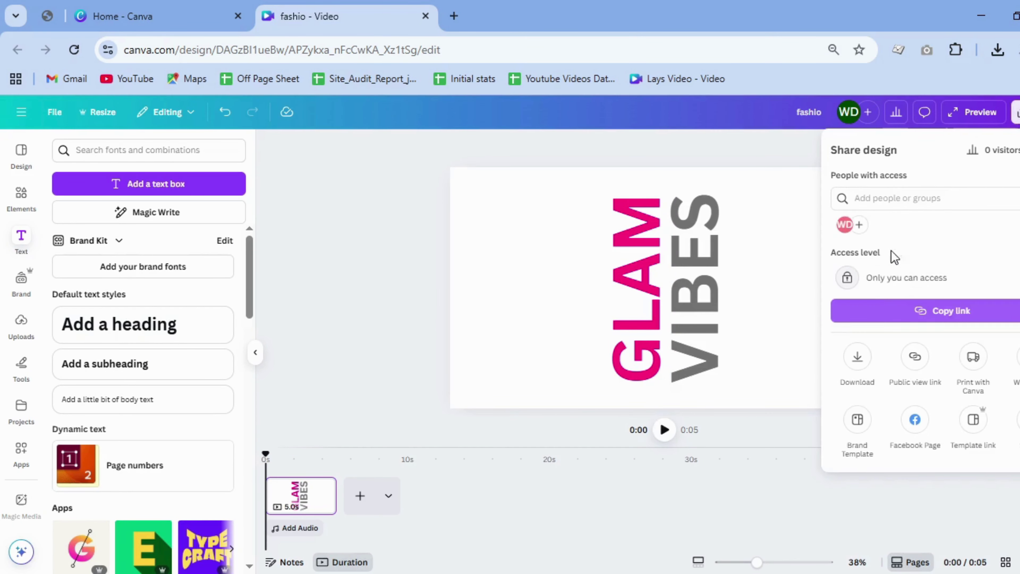
{"action": "left_click", "coordinate": [863, 380]}
{"action": "left_click", "coordinate": [862, 196]}
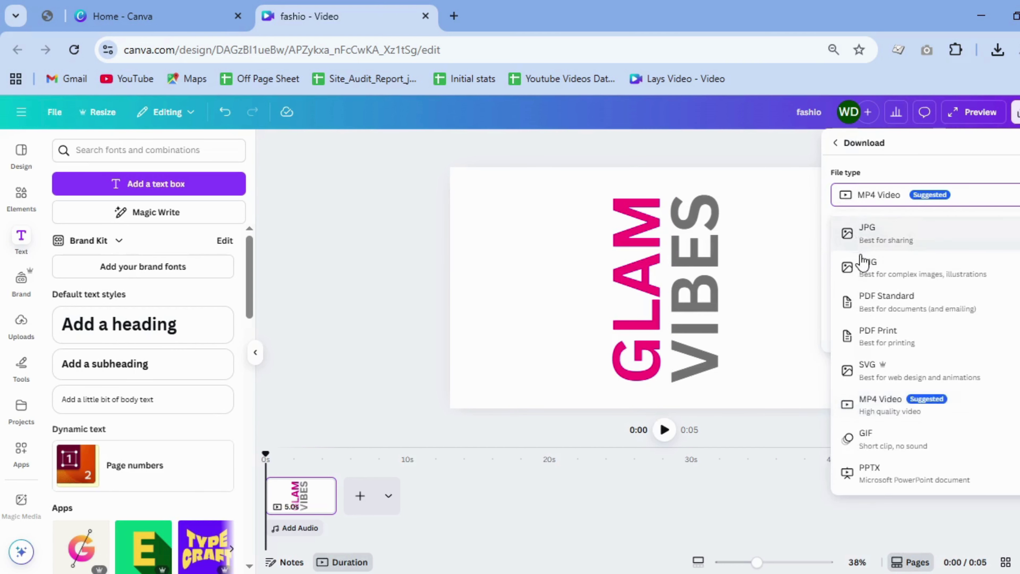
{"action": "left_click", "coordinate": [861, 260]}
{"action": "left_click", "coordinate": [842, 318]}
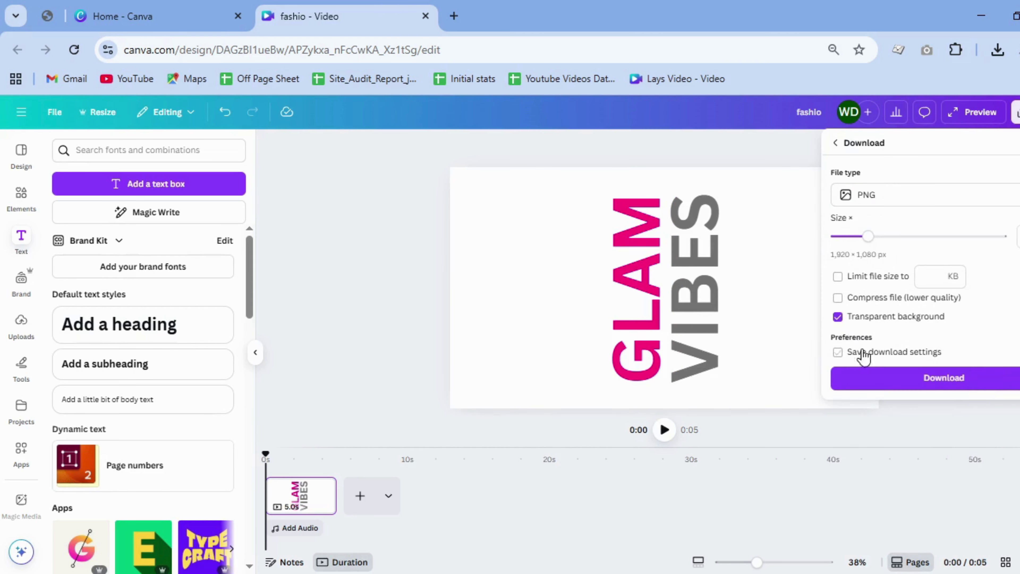
{"action": "left_click", "coordinate": [871, 377]}
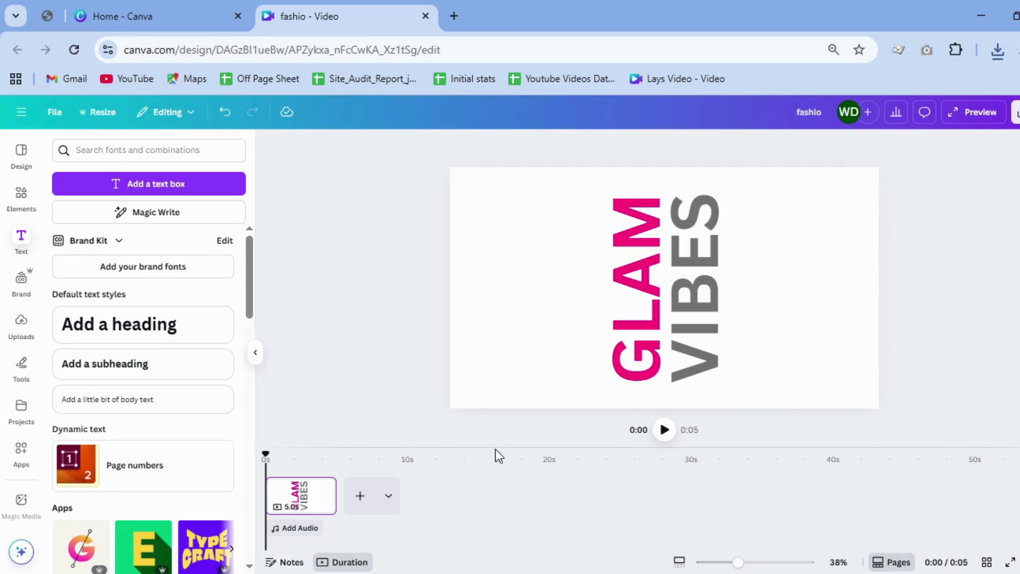
Step: Add a new page and place the downloaded GLAM VIBES PNG in its center
{"action": "left_click", "coordinate": [359, 496]}
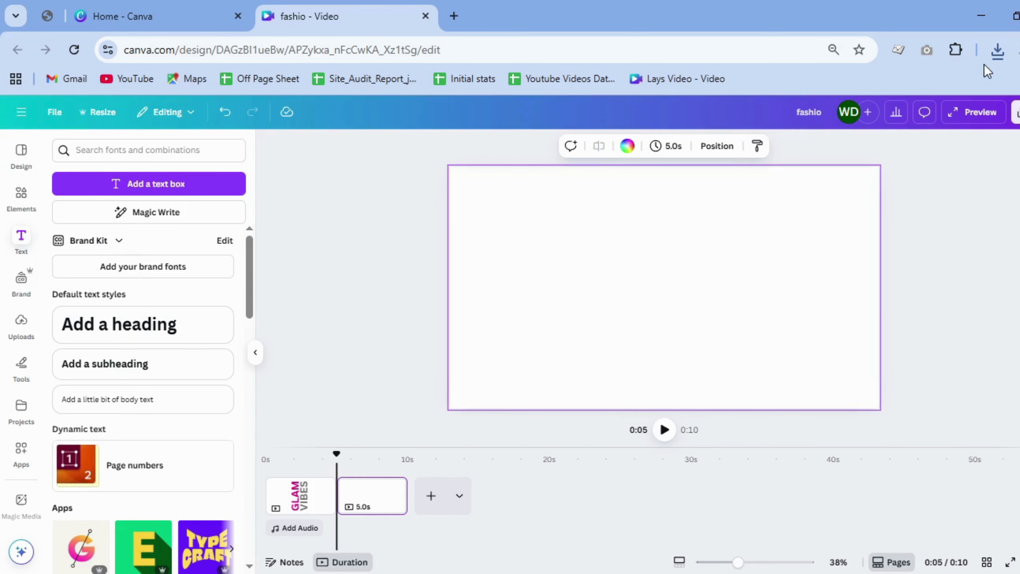
{"action": "left_click_drag", "start_coordinate": [719, 141], "coordinate": [598, 245]}
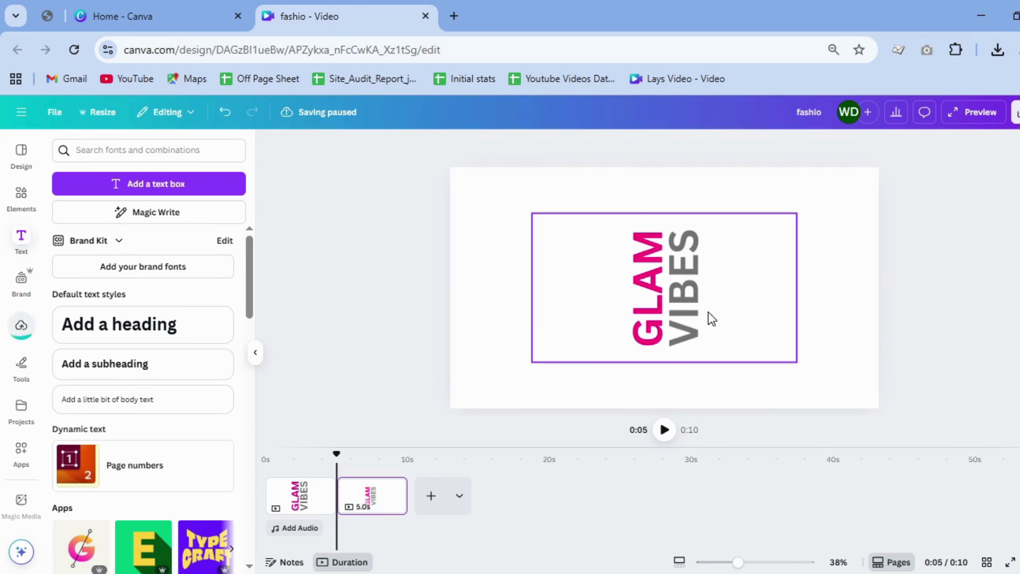
{"action": "left_click", "coordinate": [501, 319]}
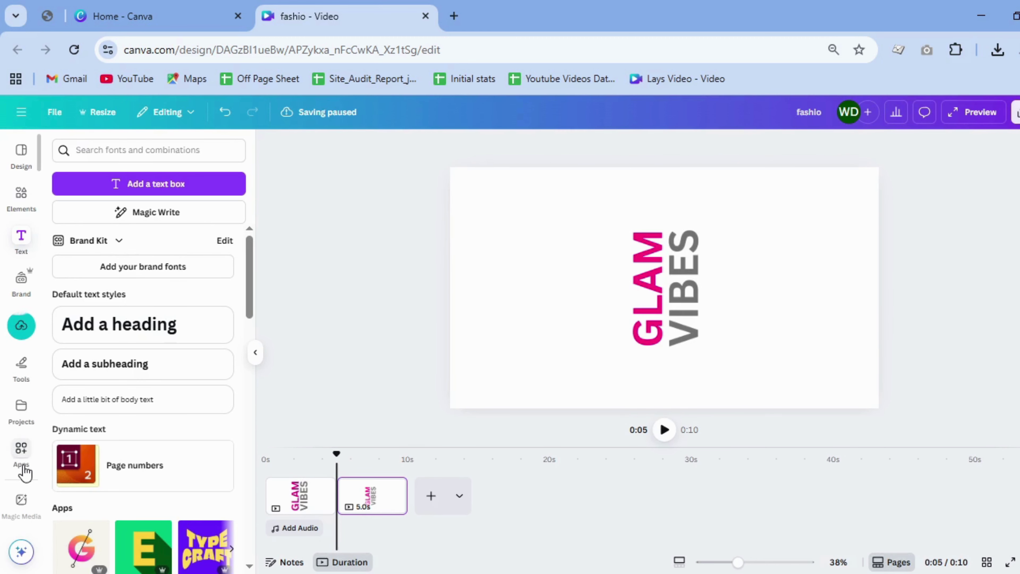
Step: Search the apps for "transform image", open Transform Image, and load fashio (3).png into it
{"action": "left_click", "coordinate": [22, 454]}
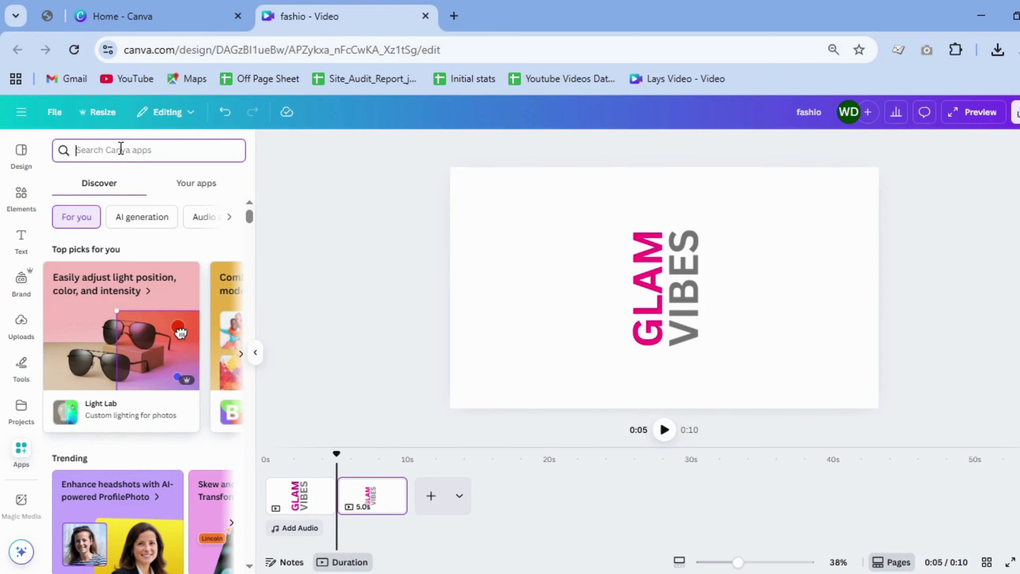
{"action": "type", "text": "transf"}
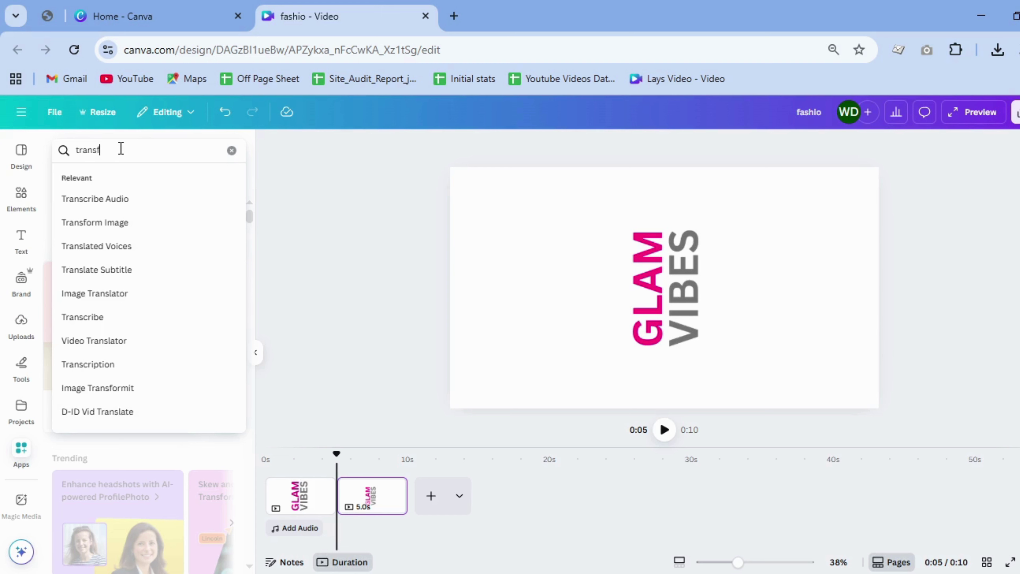
{"action": "type", "text": "orm imag"}
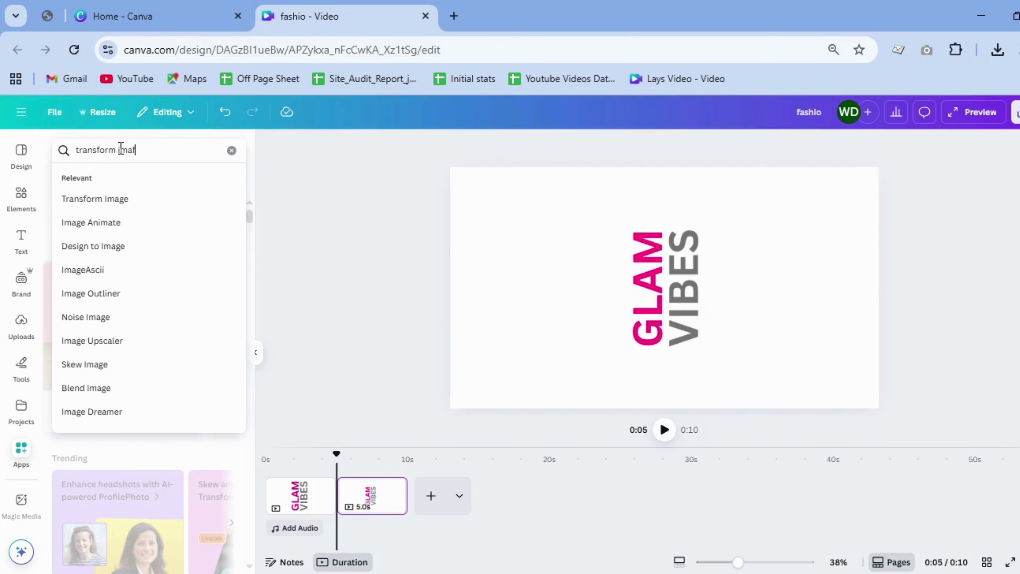
{"action": "type", "text": "e"}
{"action": "key", "text": "Return"}
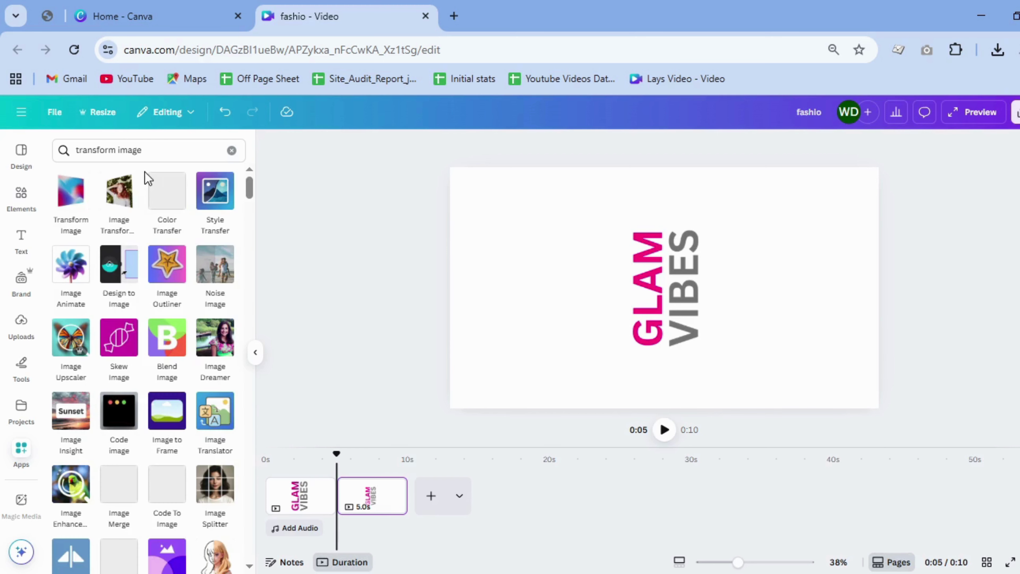
{"action": "left_click", "coordinate": [71, 192]}
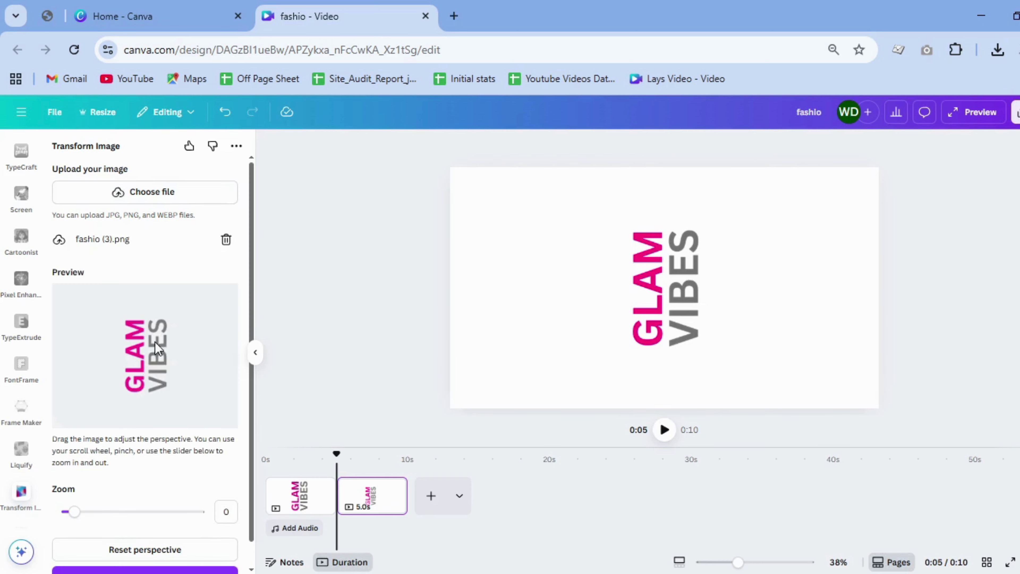
Step: Tilt the image's perspective so its top recedes, set the zoom to 0.93, and add it to a new third page
{"action": "mouse_move", "coordinate": [149, 359]}
{"action": "left_mouse_down"}
{"action": "mouse_move", "coordinate": [143, 344]}
{"action": "mouse_move", "coordinate": [169, 335]}
{"action": "mouse_move", "coordinate": [142, 337]}
{"action": "mouse_move", "coordinate": [177, 339]}
{"action": "mouse_move", "coordinate": [143, 344]}
{"action": "left_mouse_up"}
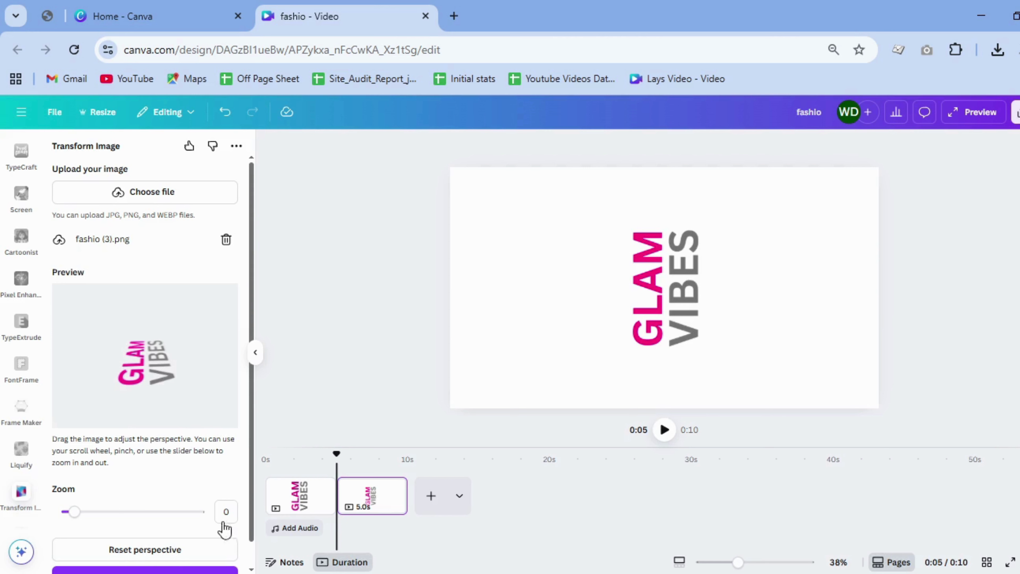
{"action": "left_click", "coordinate": [429, 509]}
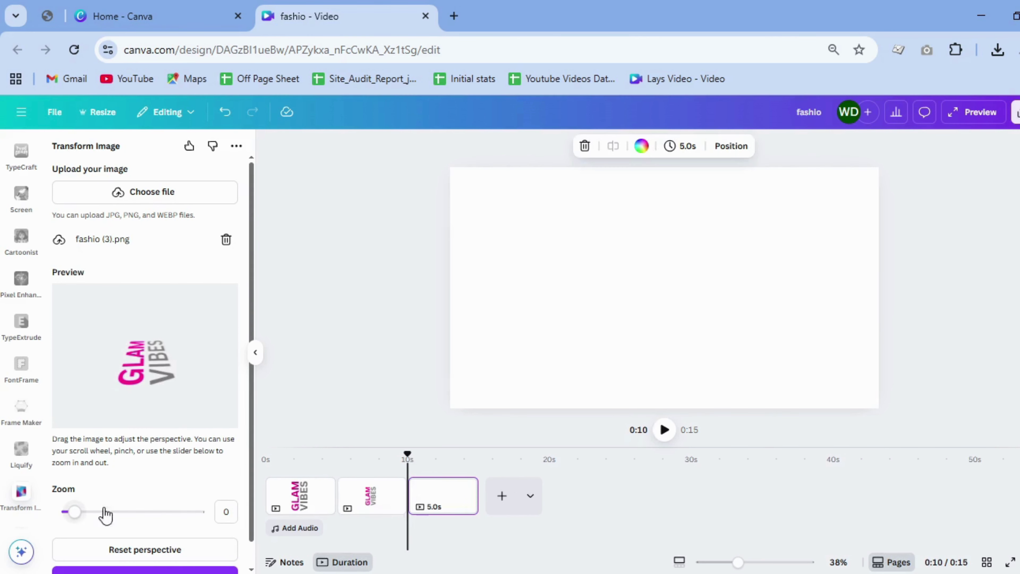
{"action": "left_click_drag", "start_coordinate": [76, 513], "coordinate": [87, 514]}
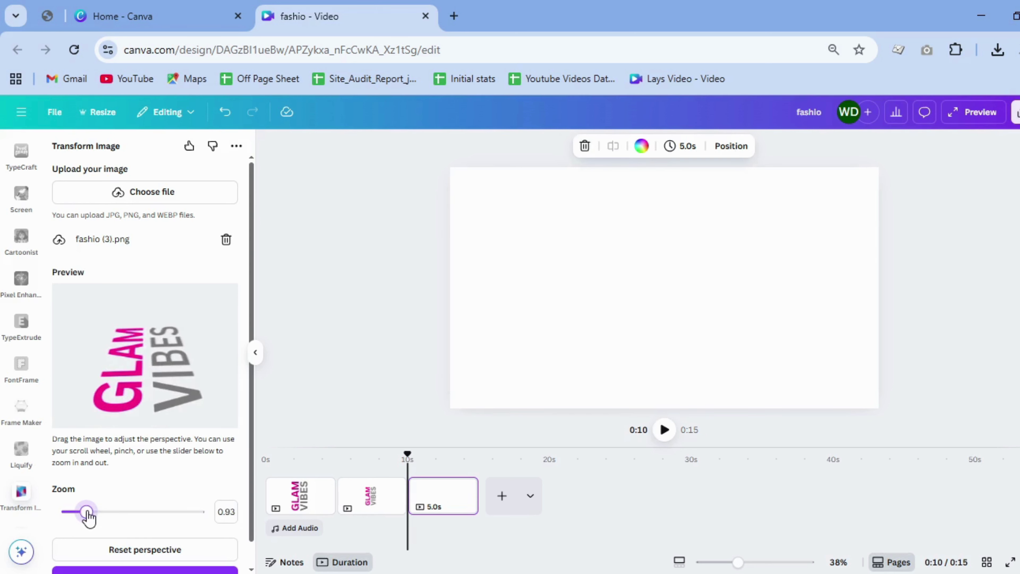
{"action": "scroll", "coordinate": [137, 549], "scroll_direction": "down", "scroll_amount": 1}
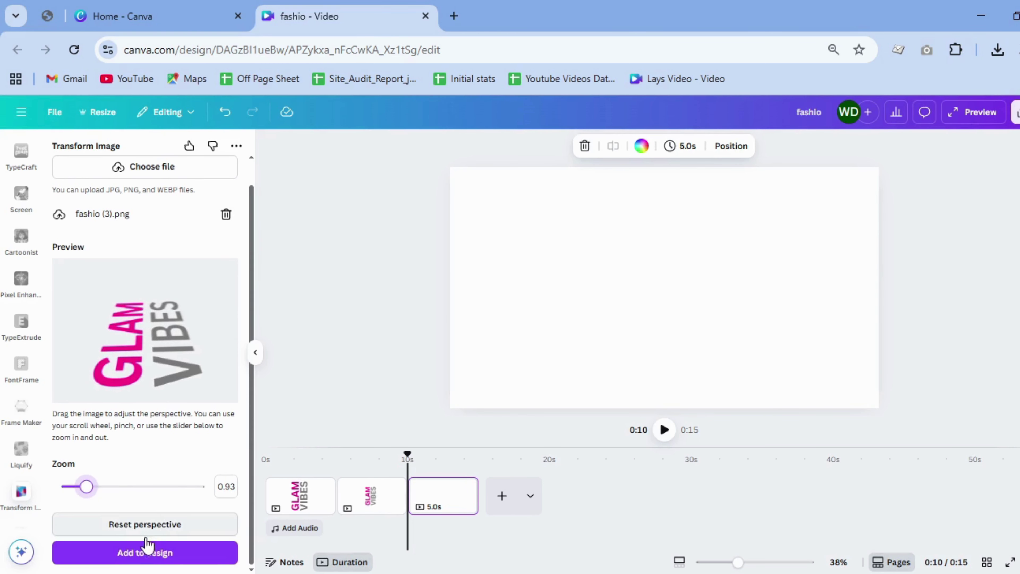
{"action": "left_click", "coordinate": [143, 556]}
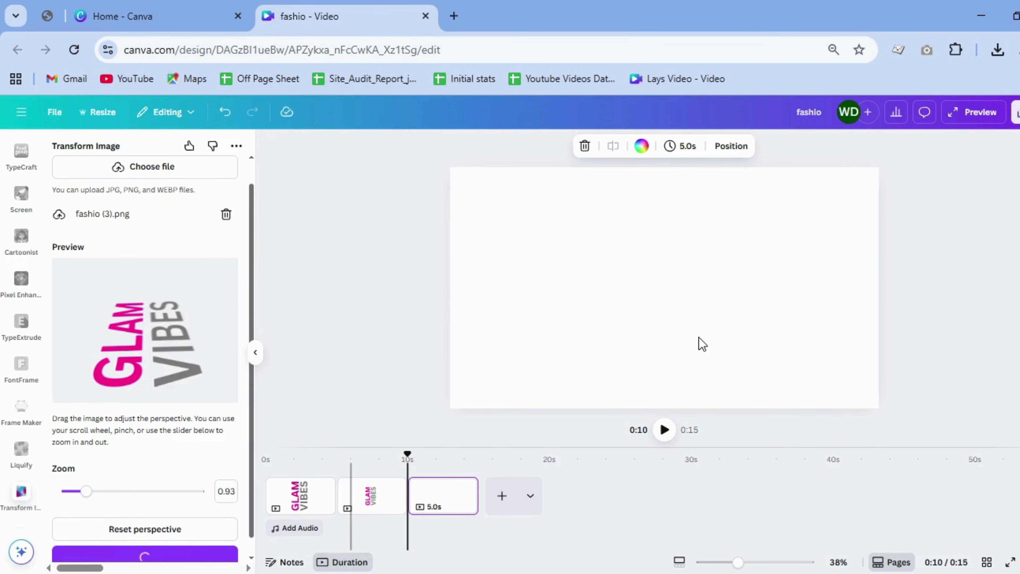
{"action": "left_click", "coordinate": [255, 353]}
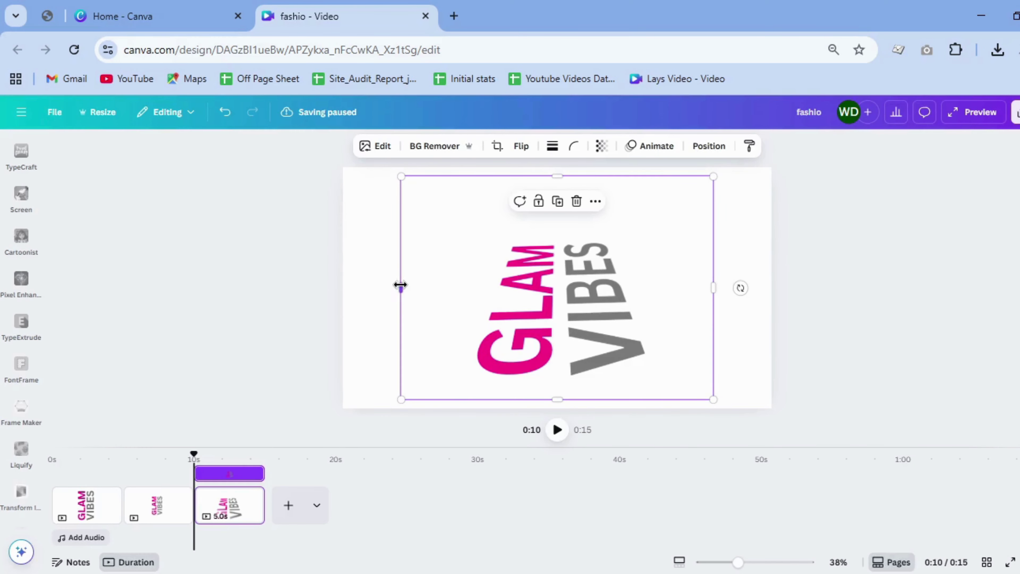
{"action": "left_click", "coordinate": [897, 268]}
Step: Search the apps for "image blender" and open Image Blender for the tilted GLAM VIBES image
{"action": "left_click", "coordinate": [594, 341]}
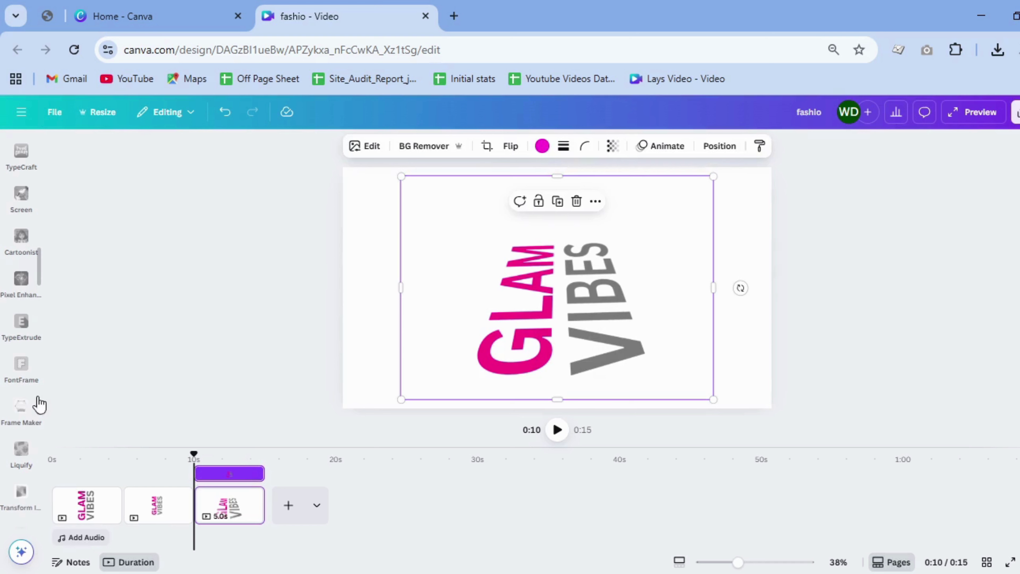
{"action": "scroll", "coordinate": [39, 405], "scroll_direction": "up", "scroll_amount": 10}
{"action": "left_click", "coordinate": [37, 426]}
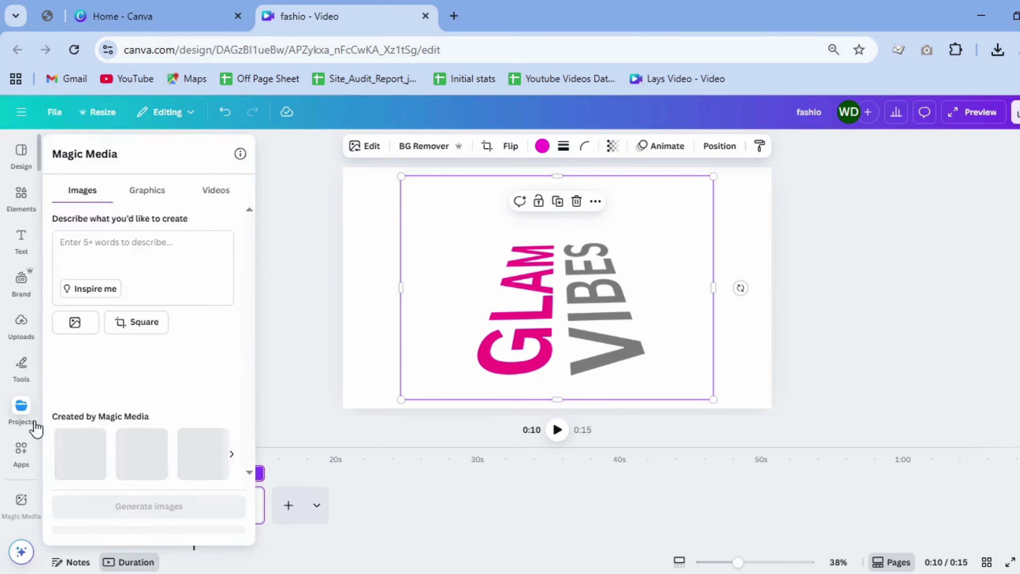
{"action": "left_click", "coordinate": [22, 279]}
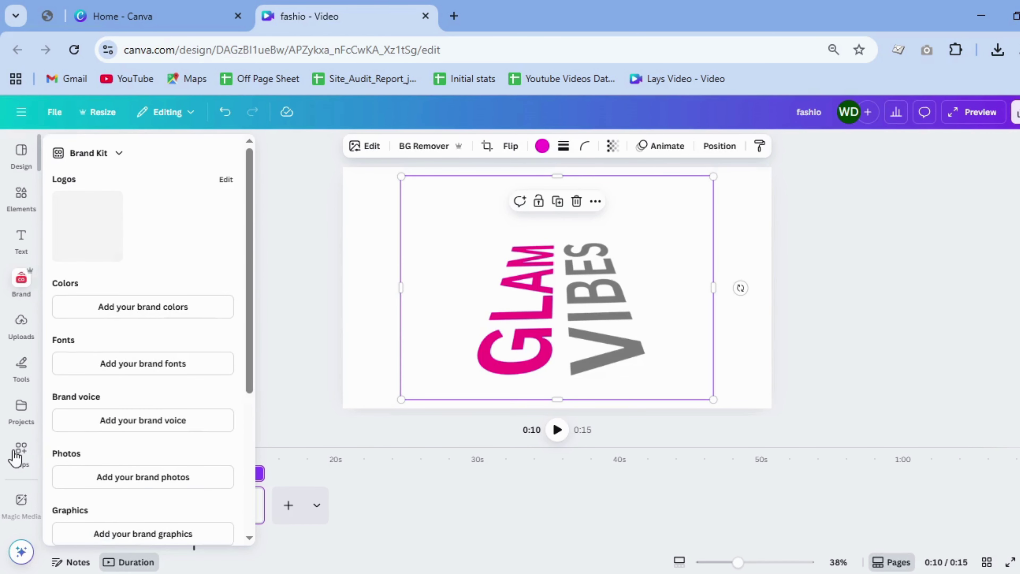
{"action": "left_click", "coordinate": [16, 456]}
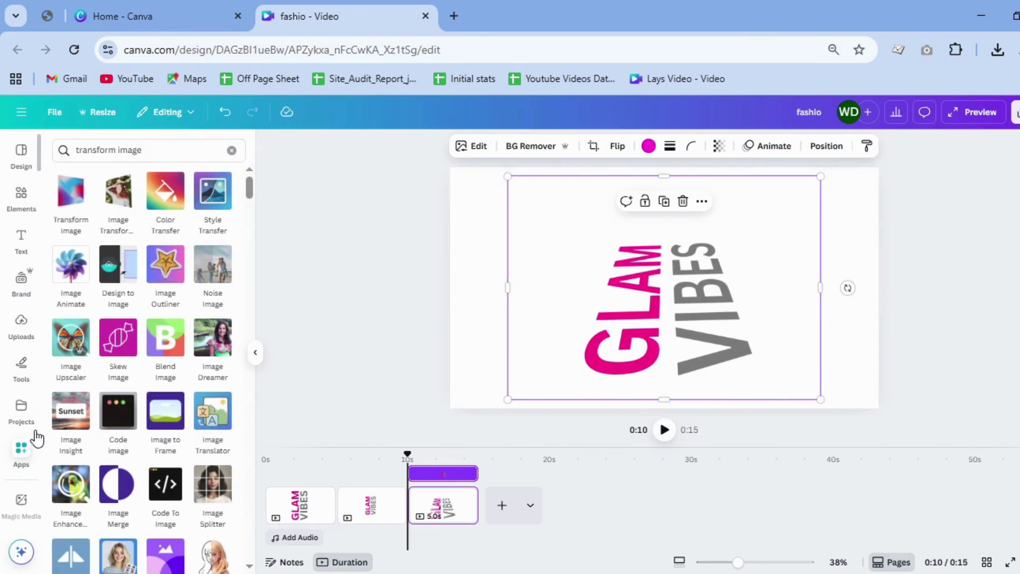
{"action": "left_click", "coordinate": [136, 152]}
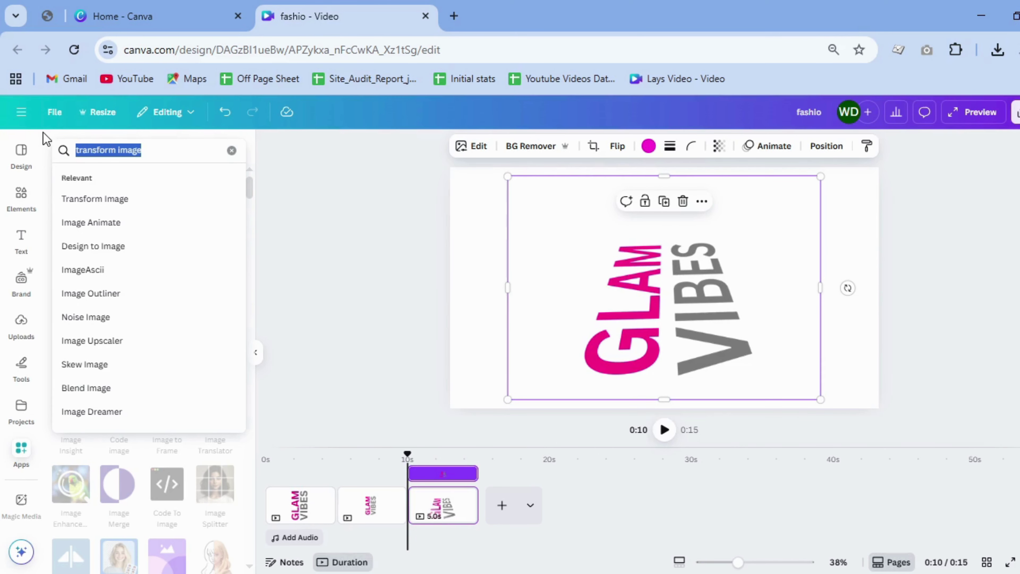
{"action": "type", "text": "imag"}
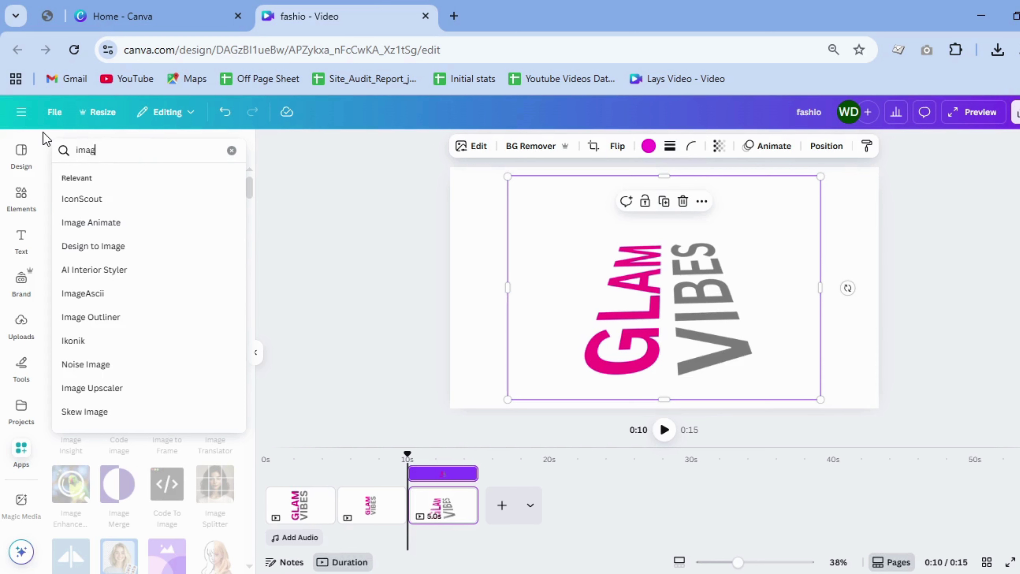
{"action": "type", "text": "e blender"}
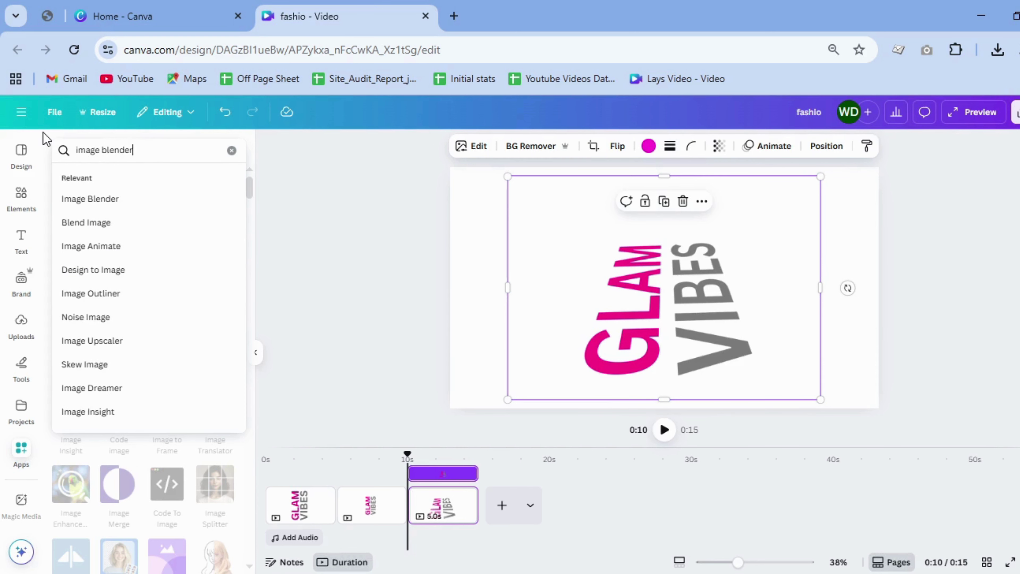
{"action": "key", "text": "Return"}
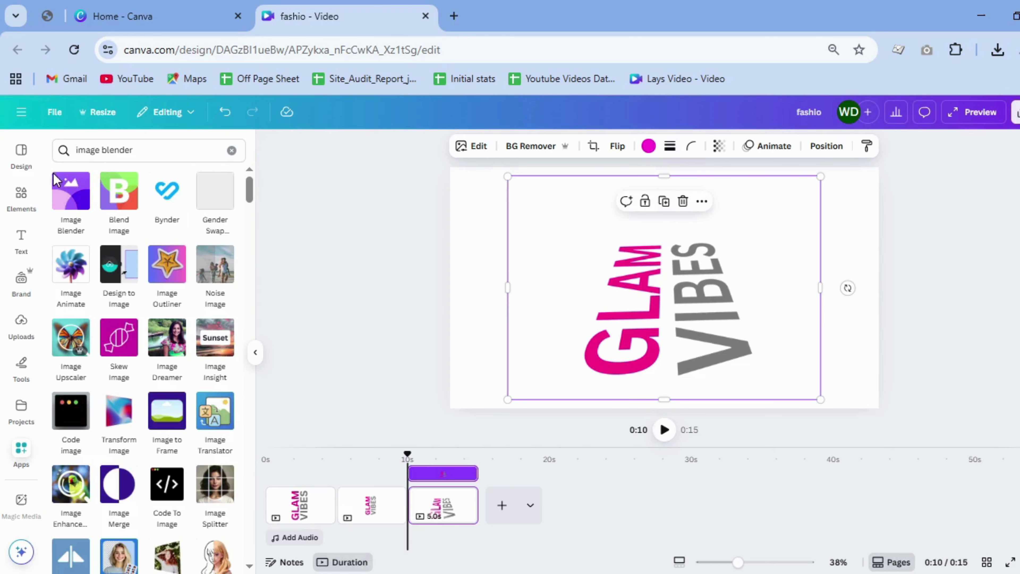
{"action": "left_click", "coordinate": [60, 203]}
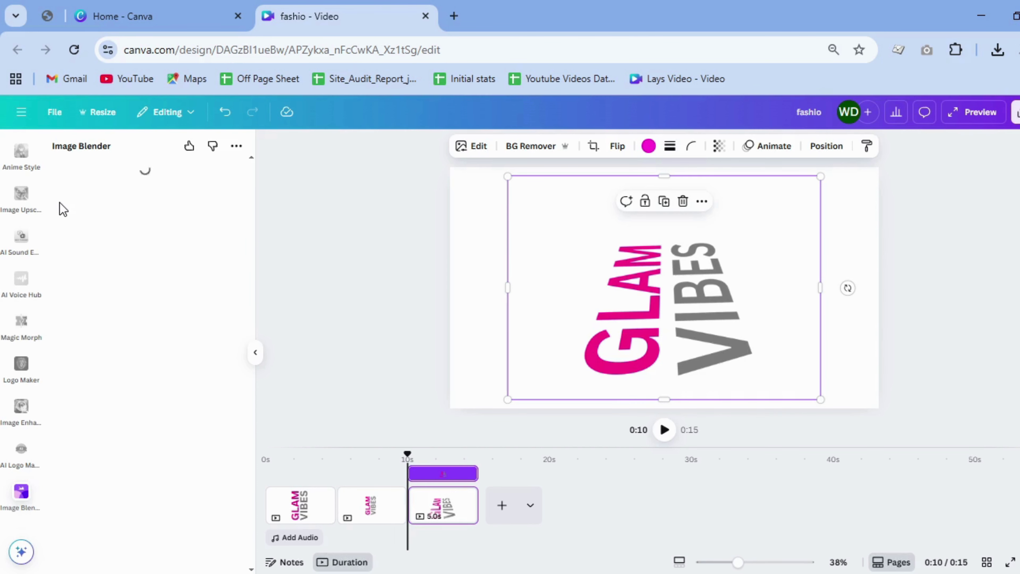
Step: Apply a Linear blend with strength 0 that fades the GLAM VIBES image out toward the bottom of its letters, and save it
{"action": "left_click", "coordinate": [82, 239]}
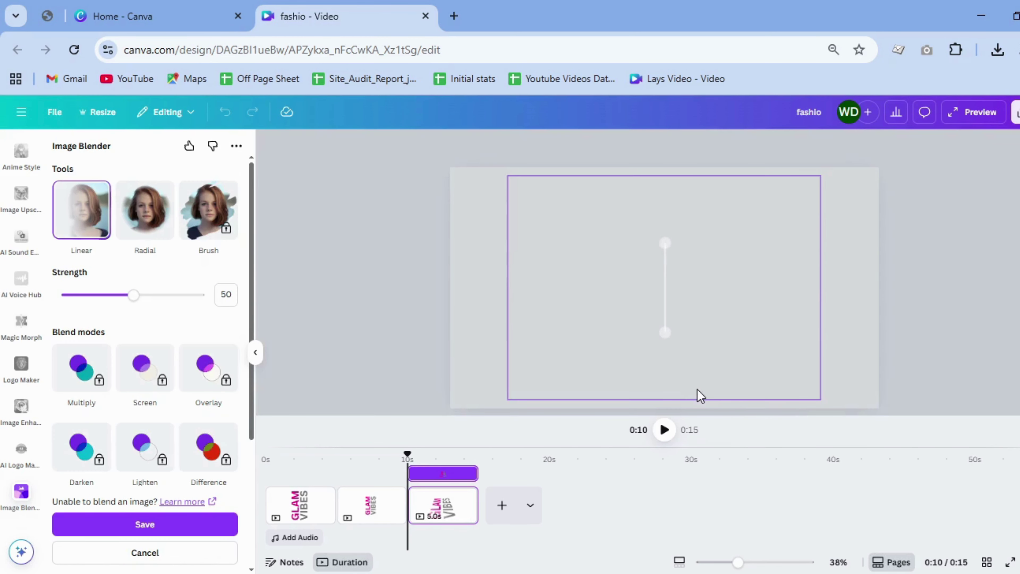
{"action": "left_click_drag", "start_coordinate": [665, 333], "coordinate": [663, 367]}
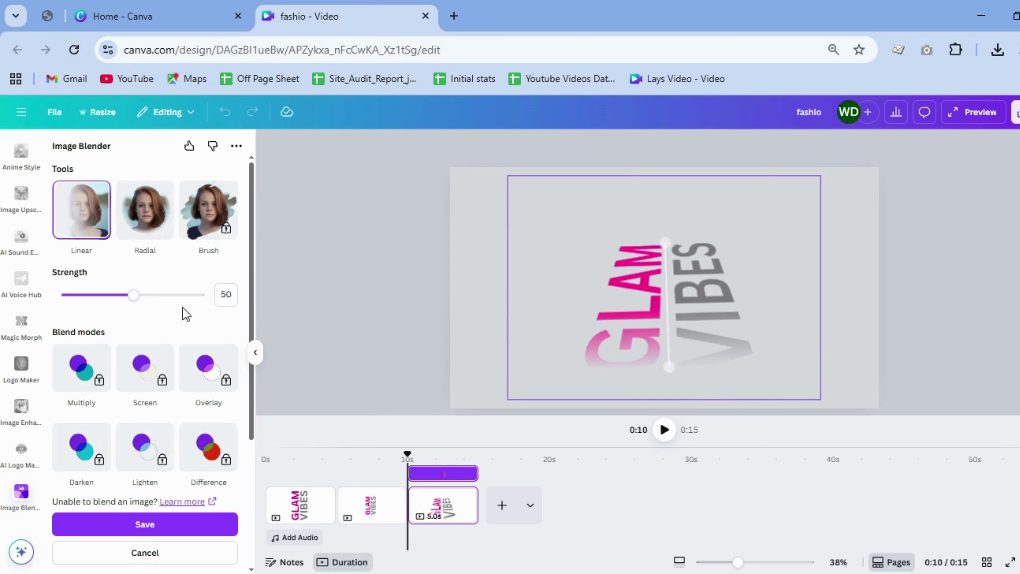
{"action": "left_click_drag", "start_coordinate": [123, 297], "coordinate": [27, 296]}
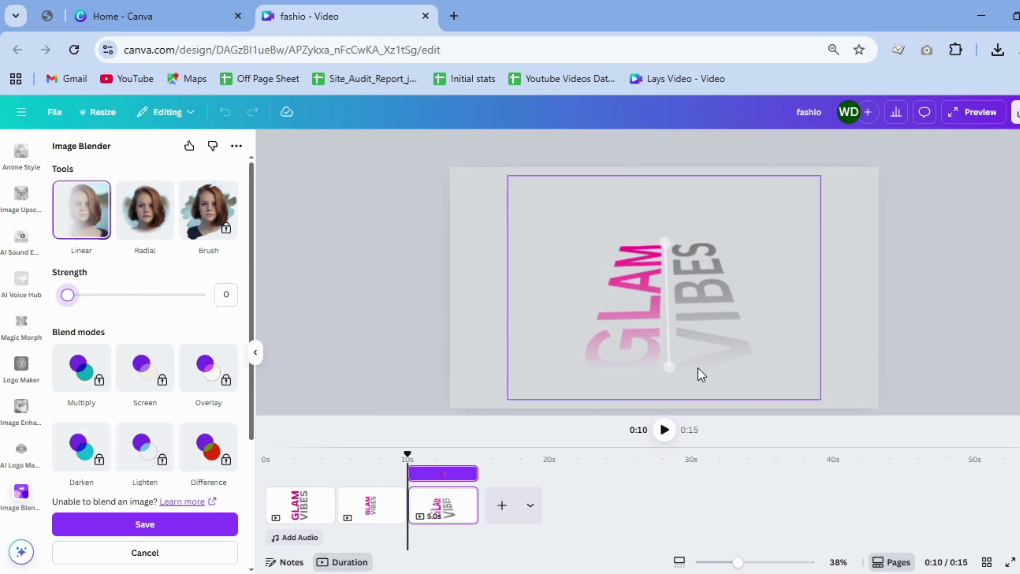
{"action": "left_click_drag", "start_coordinate": [670, 370], "coordinate": [659, 366]}
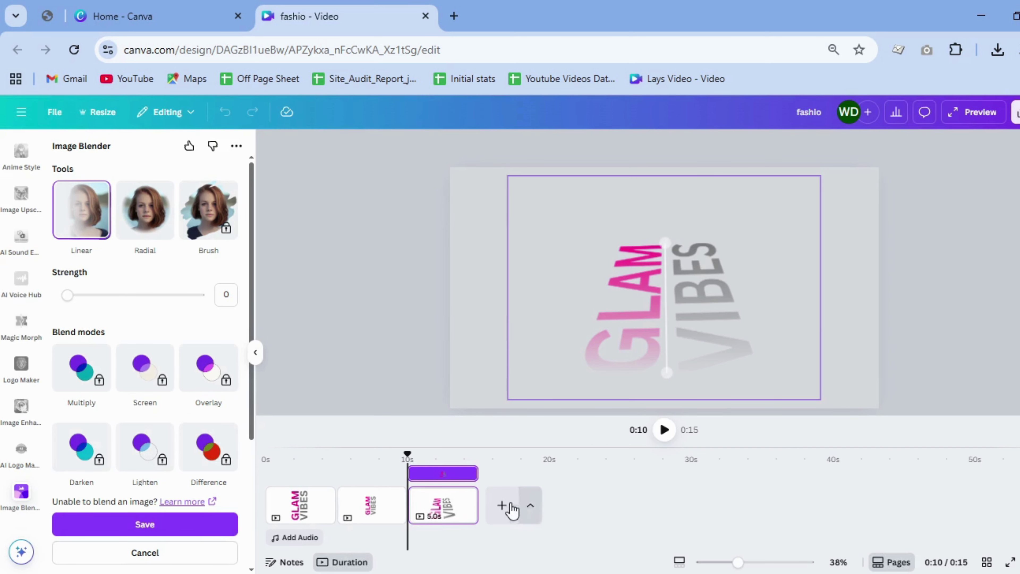
{"action": "left_click", "coordinate": [141, 530]}
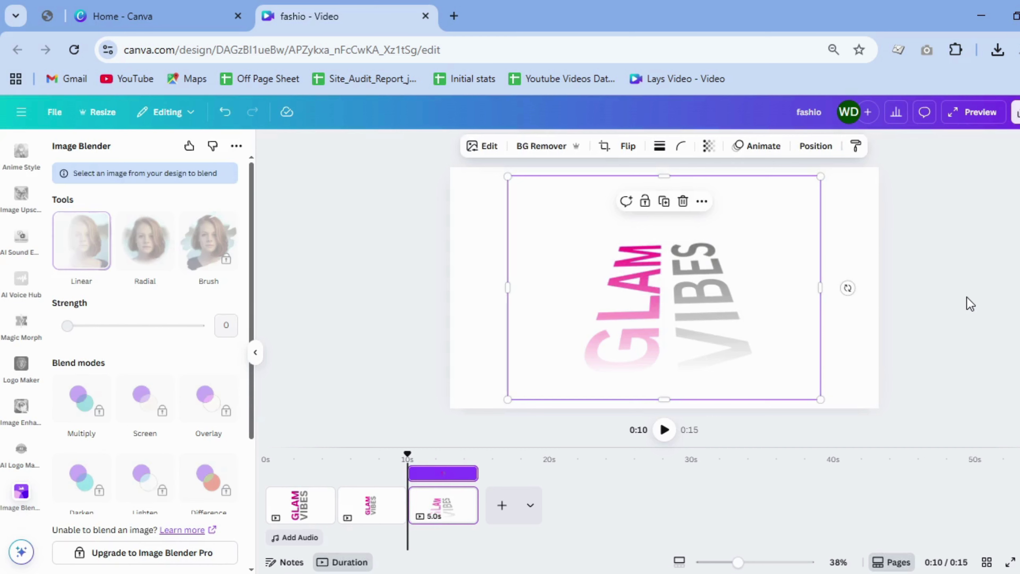
Step: Crop the empty margins above and on both sides of the faded GLAM VIBES image
{"action": "left_click", "coordinate": [965, 301]}
{"action": "left_click", "coordinate": [665, 304]}
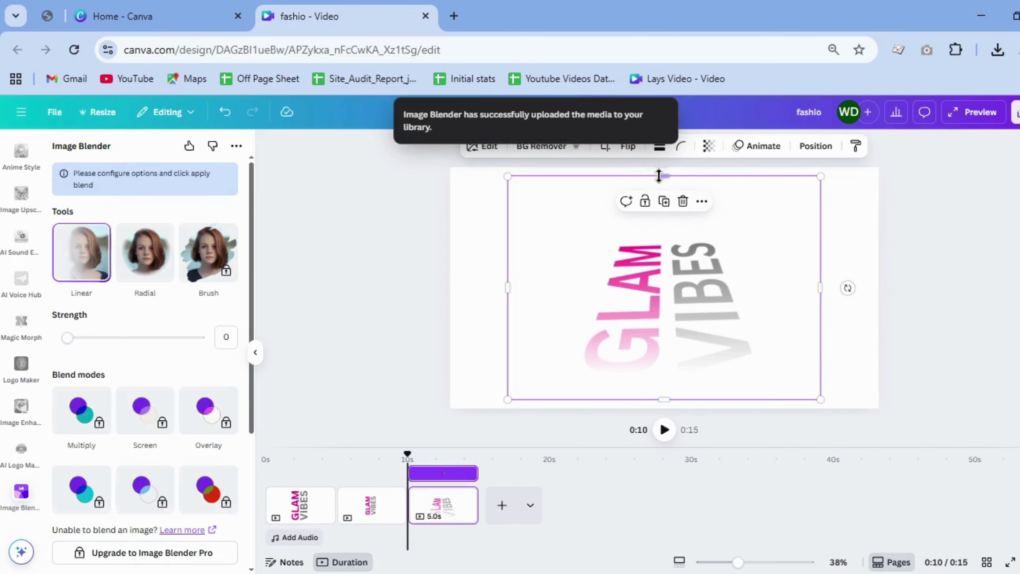
{"action": "left_click_drag", "start_coordinate": [663, 176], "coordinate": [664, 233]}
{"action": "left_click_drag", "start_coordinate": [528, 316], "coordinate": [570, 316]}
{"action": "left_click_drag", "start_coordinate": [821, 326], "coordinate": [759, 324]}
{"action": "left_click", "coordinate": [817, 287]}
{"action": "left_click", "coordinate": [723, 269]}
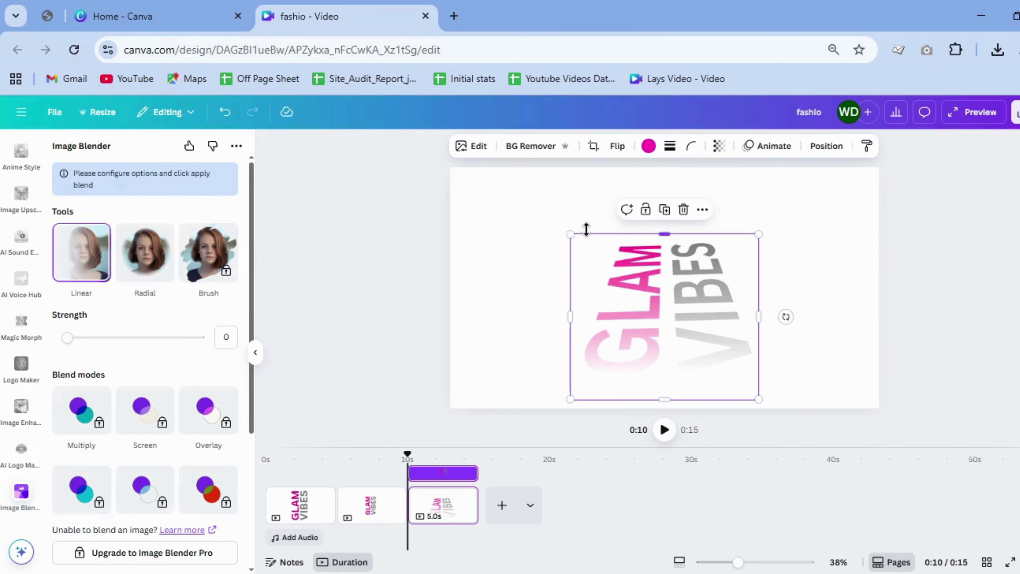
Step: Resize the faded GLAM VIBES image to about 850 × 746 and place it in the lower middle of the page
{"action": "left_click_drag", "start_coordinate": [570, 233], "coordinate": [542, 209]}
{"action": "left_click", "coordinate": [938, 303]}
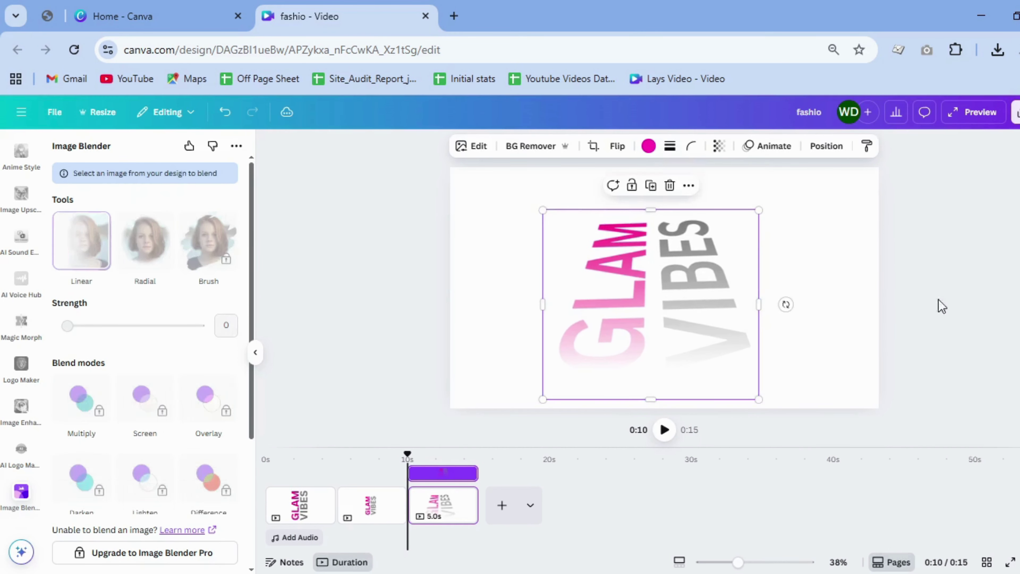
{"action": "left_click", "coordinate": [715, 341]}
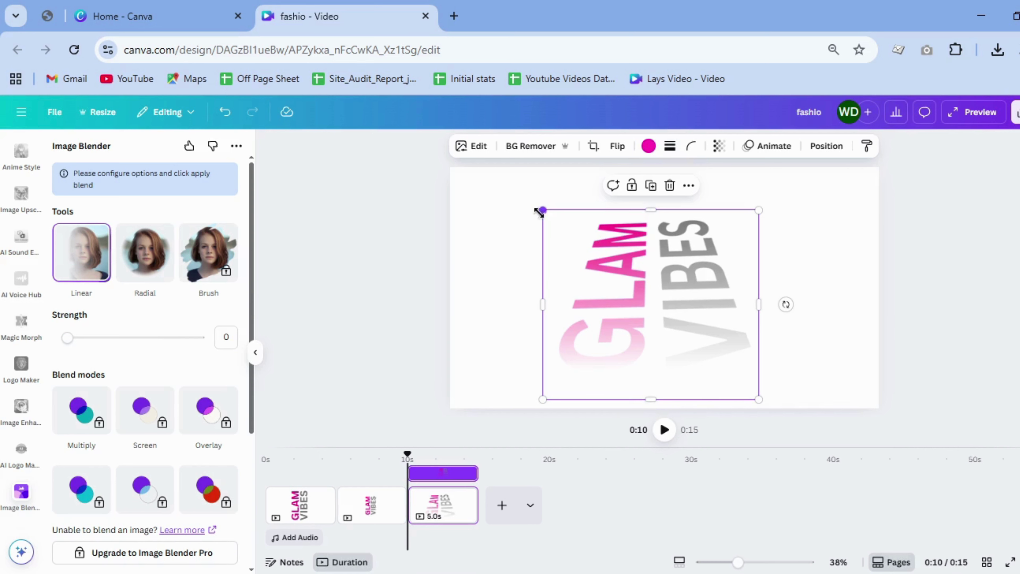
{"action": "left_click_drag", "start_coordinate": [541, 209], "coordinate": [591, 250]}
{"action": "left_click_drag", "start_coordinate": [641, 298], "coordinate": [633, 294]}
{"action": "left_click_drag", "start_coordinate": [744, 383], "coordinate": [769, 412]}
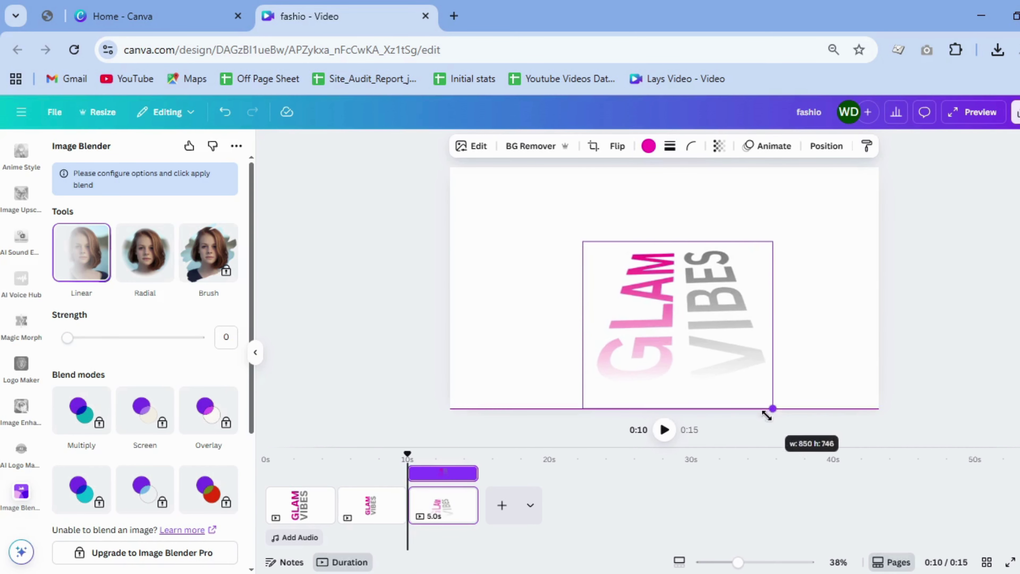
{"action": "left_click_drag", "start_coordinate": [751, 371], "coordinate": [720, 360]}
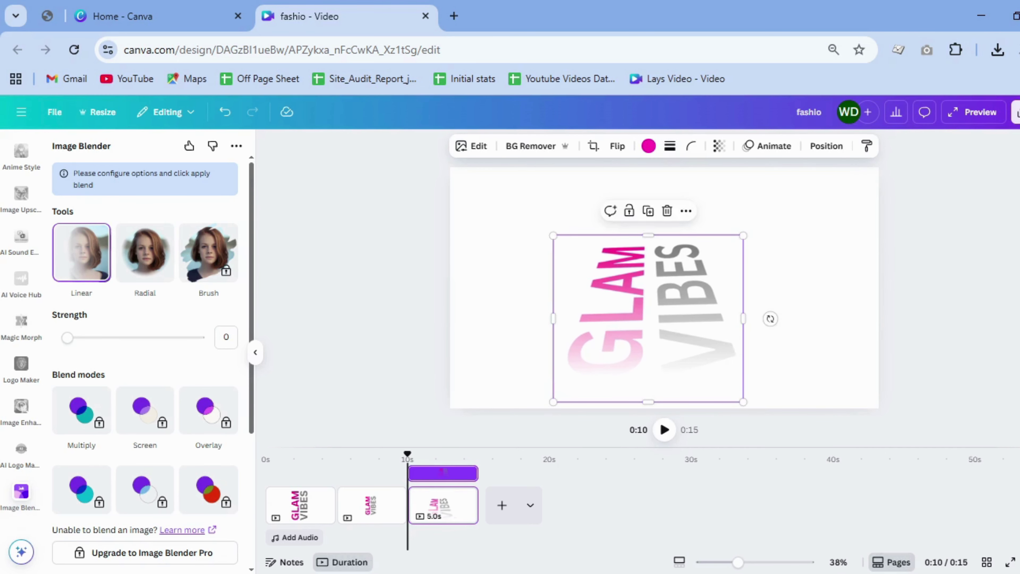
{"action": "left_click", "coordinate": [770, 317]}
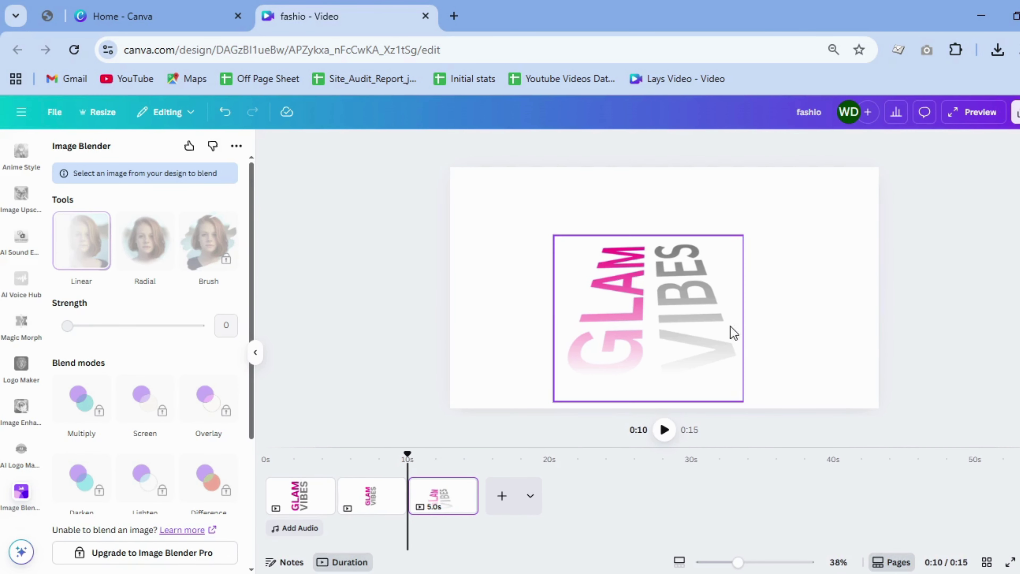
{"action": "left_click", "coordinate": [686, 326]}
{"action": "left_click", "coordinate": [472, 273]}
Step: Set the transparency of the faded GLAM VIBES image to 61
{"action": "left_click", "coordinate": [710, 297]}
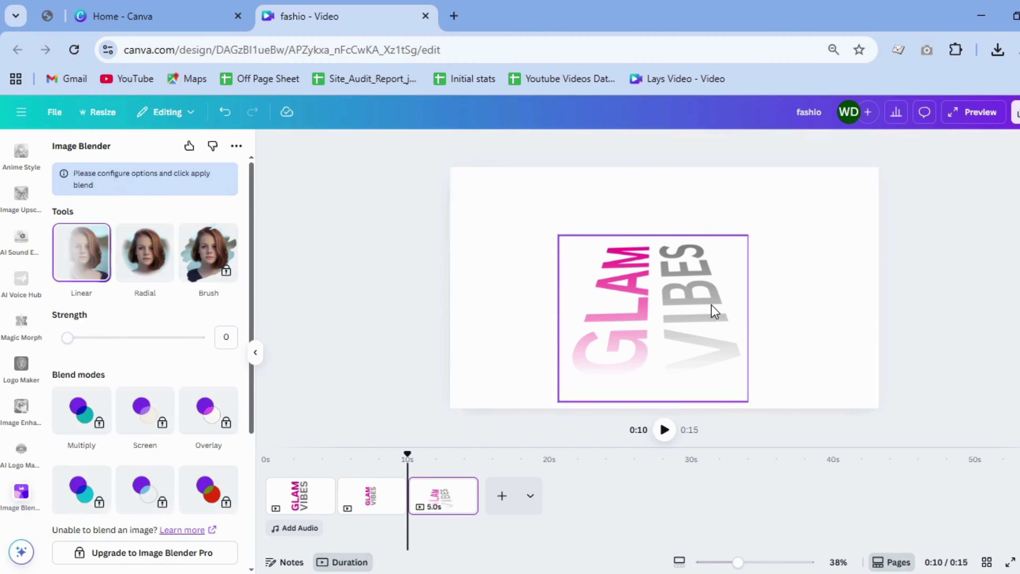
{"action": "left_click", "coordinate": [718, 146]}
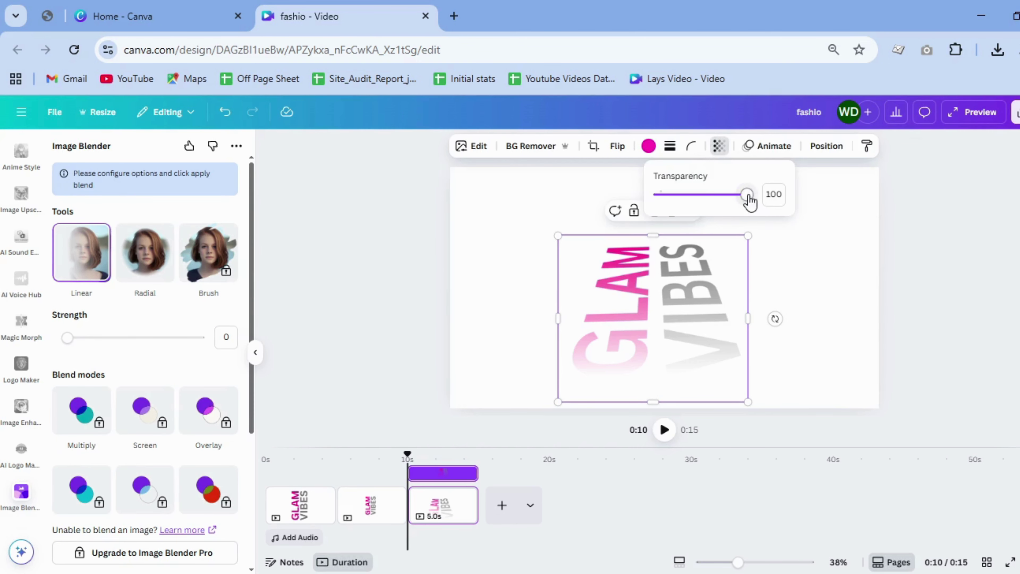
{"action": "left_click_drag", "start_coordinate": [743, 195], "coordinate": [714, 203]}
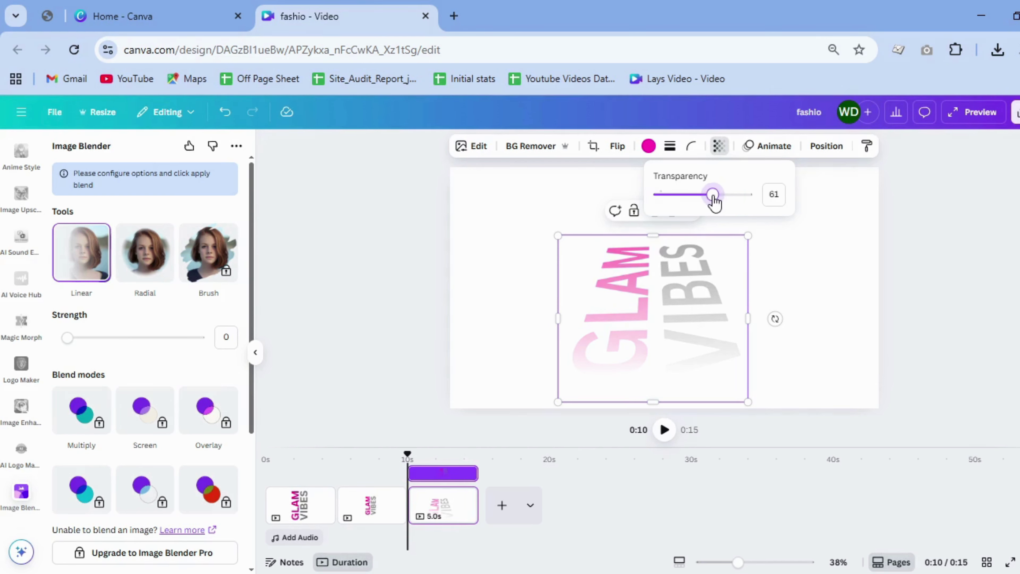
{"action": "left_click", "coordinate": [972, 228]}
Step: Search the elements for "SHAPE" and add a square to the third page
{"action": "scroll", "coordinate": [20, 242], "scroll_direction": "down", "scroll_amount": 15}
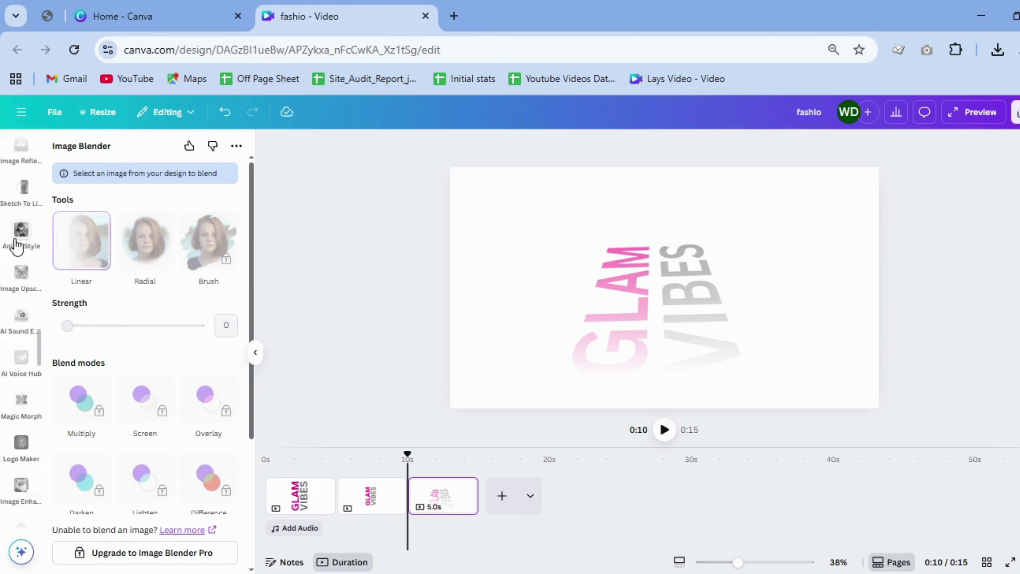
{"action": "left_click", "coordinate": [536, 243]}
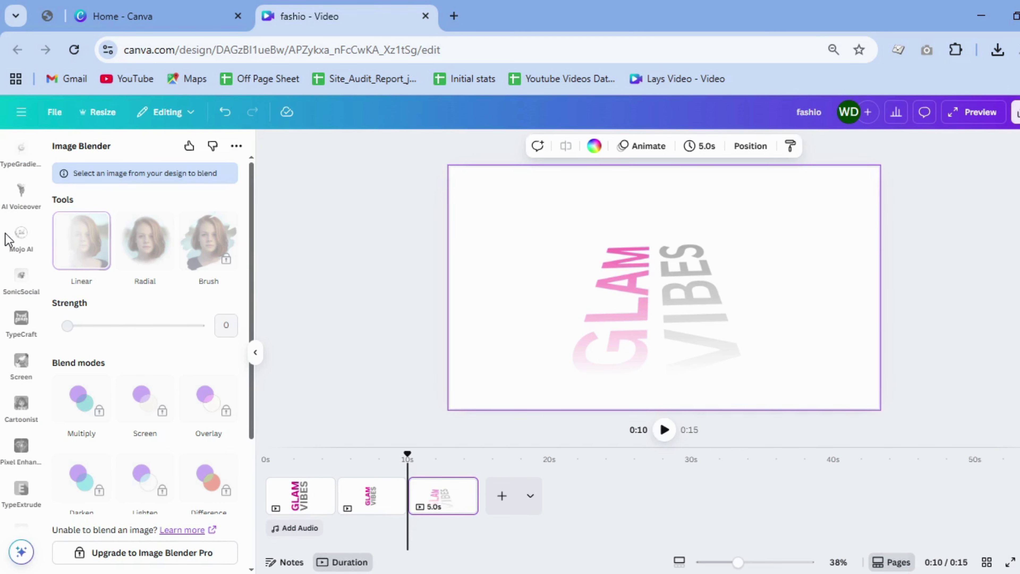
{"action": "scroll", "coordinate": [12, 237], "scroll_direction": "up", "scroll_amount": 15}
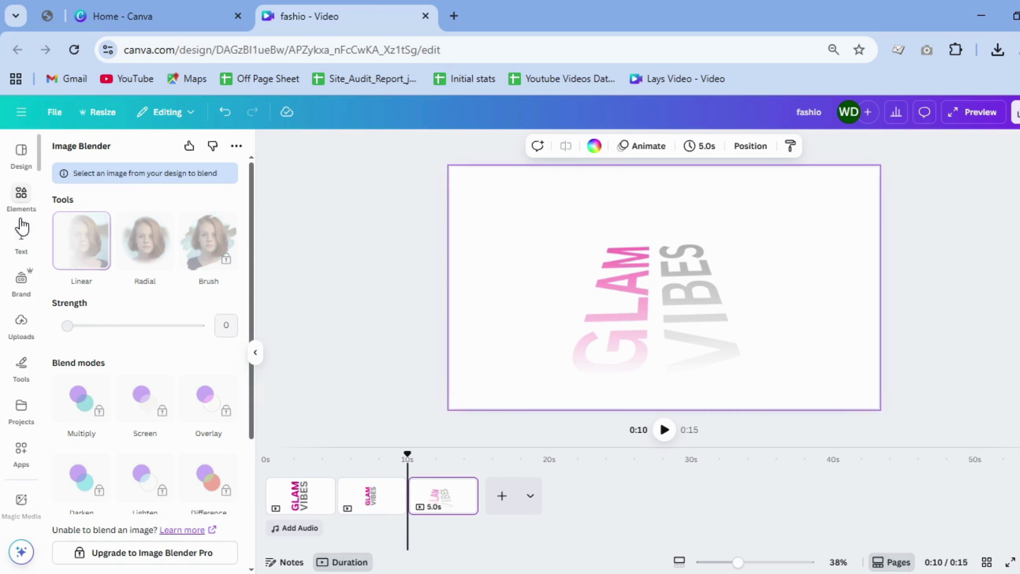
{"action": "left_click", "coordinate": [37, 207]}
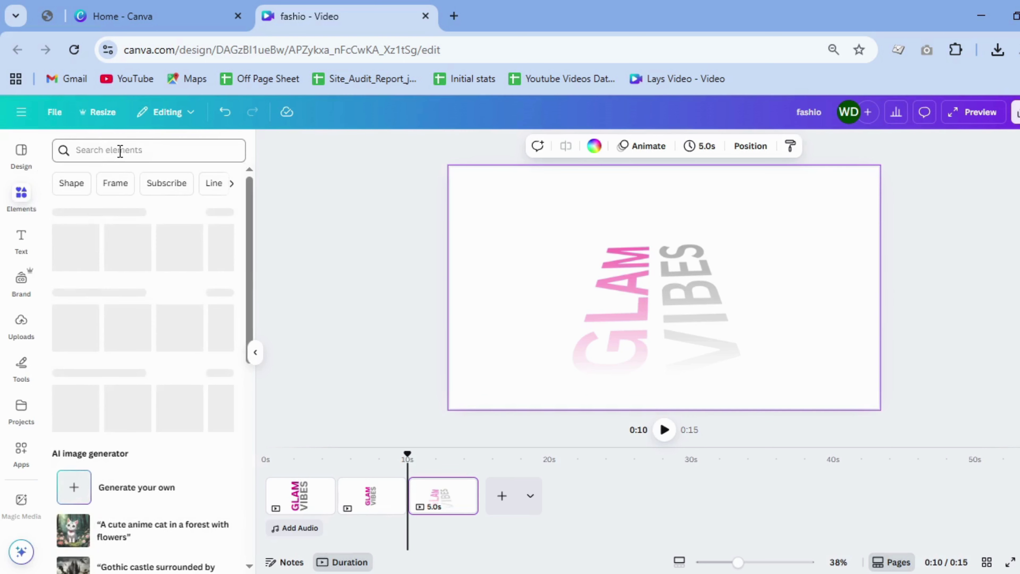
{"action": "left_click", "coordinate": [120, 151]}
{"action": "type", "text": "sh"}
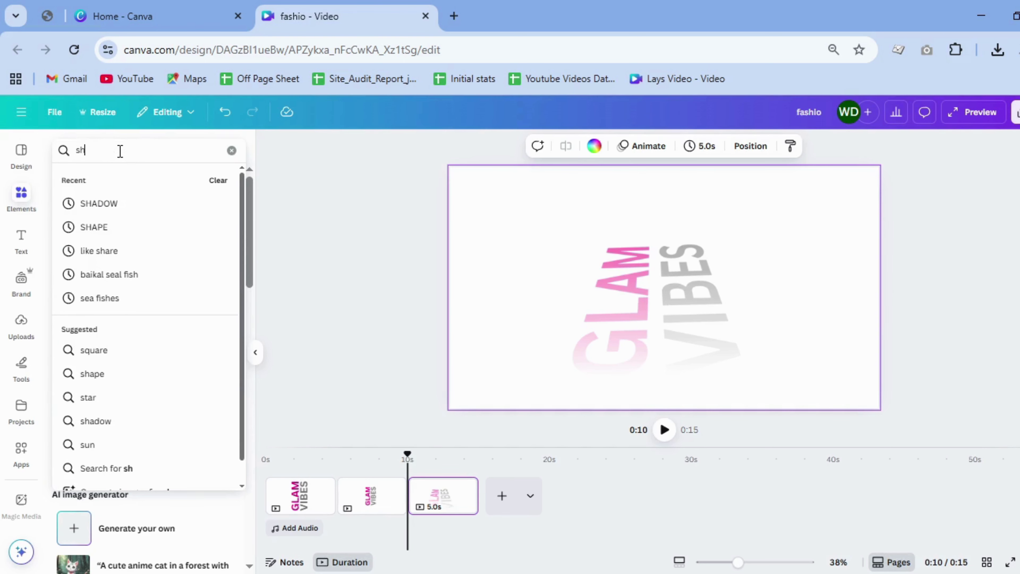
{"action": "left_click", "coordinate": [109, 226]}
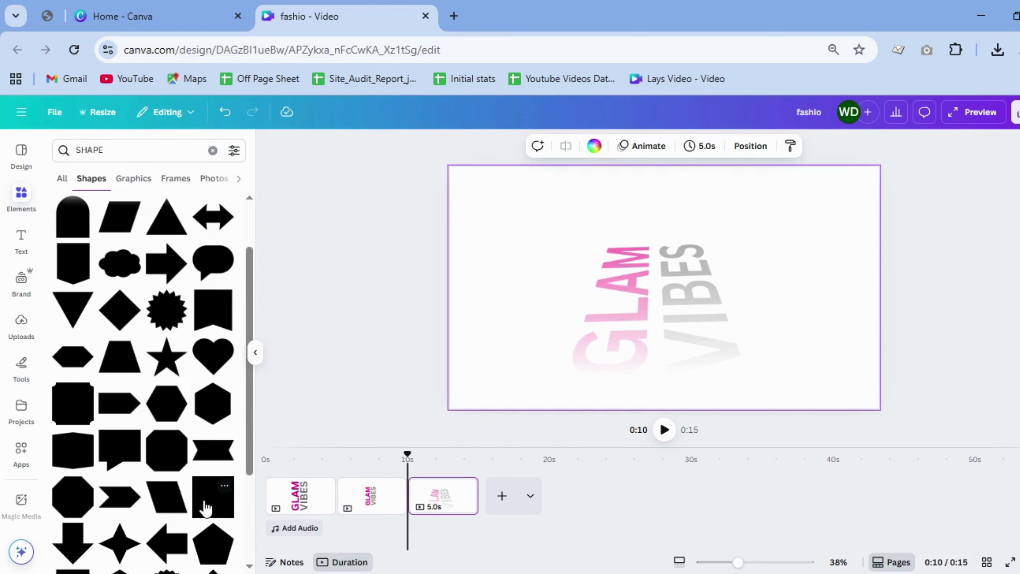
{"action": "left_click", "coordinate": [206, 507]}
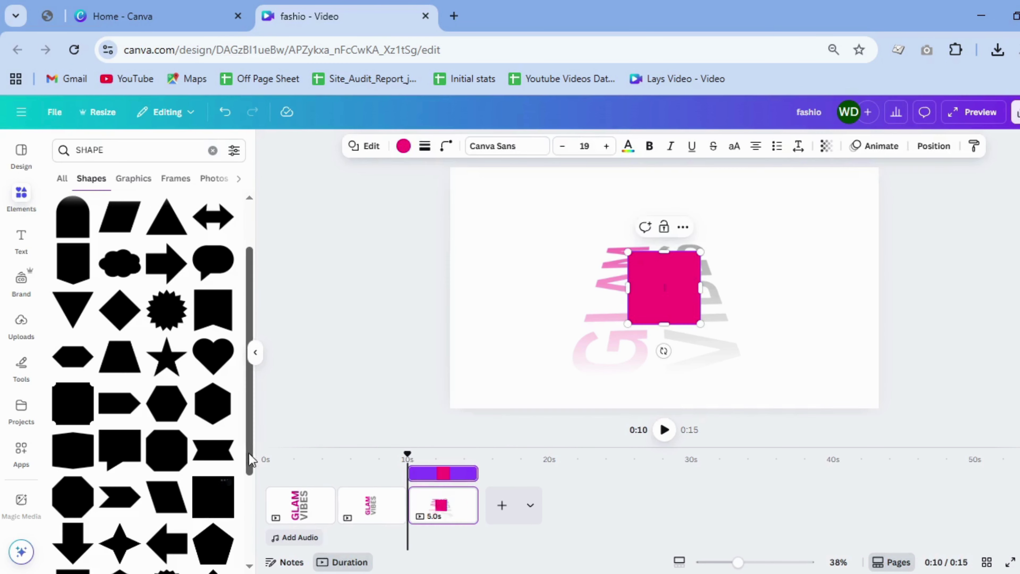
Step: Move, rotate and enlarge the pink square into a slanted block that covers the page's left side up to the GLAM lettering
{"action": "left_click", "coordinate": [255, 352]}
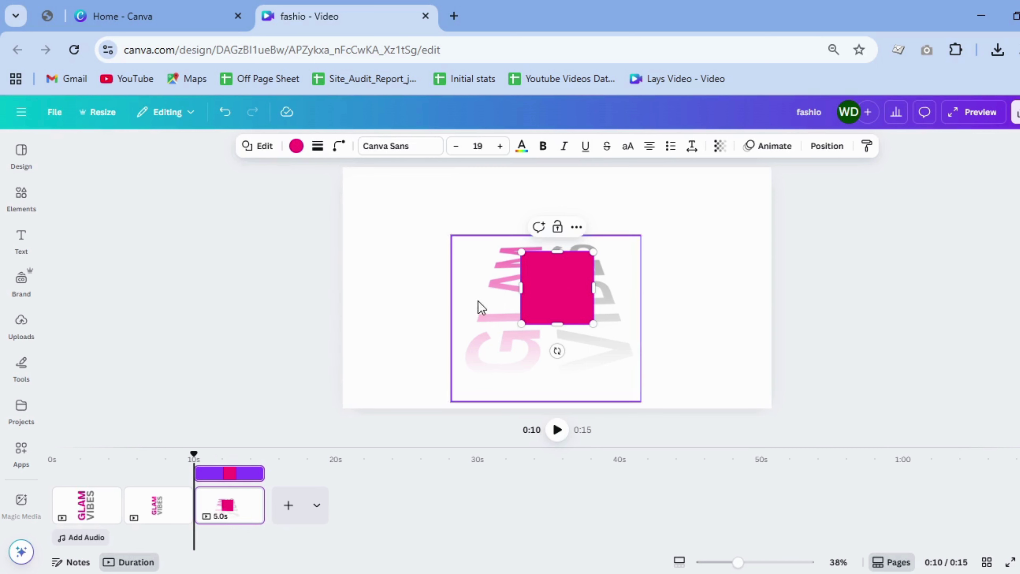
{"action": "left_click_drag", "start_coordinate": [540, 304], "coordinate": [393, 293]}
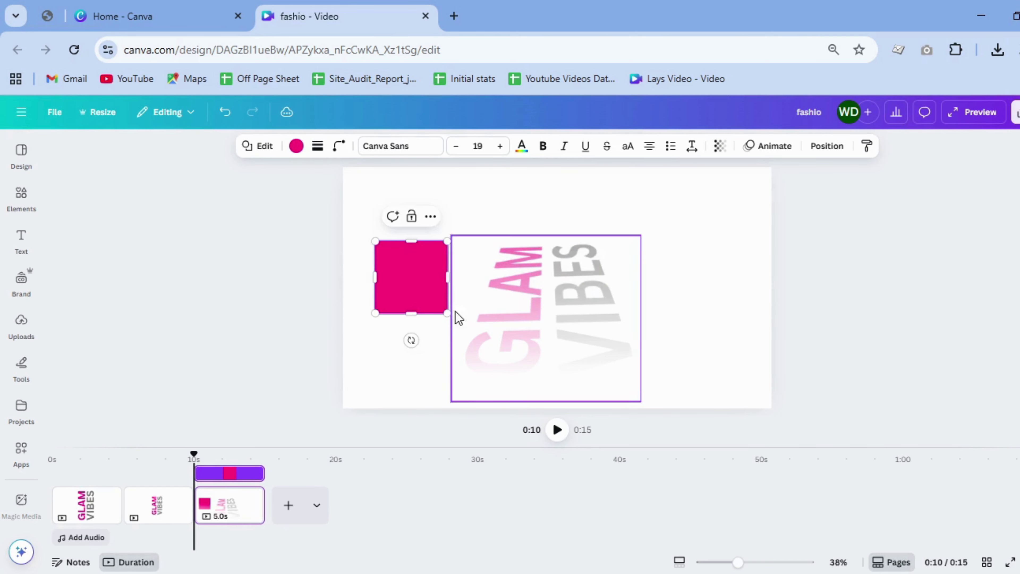
{"action": "left_click_drag", "start_coordinate": [411, 340], "coordinate": [388, 406]}
{"action": "left_click_drag", "start_coordinate": [387, 311], "coordinate": [272, 298]}
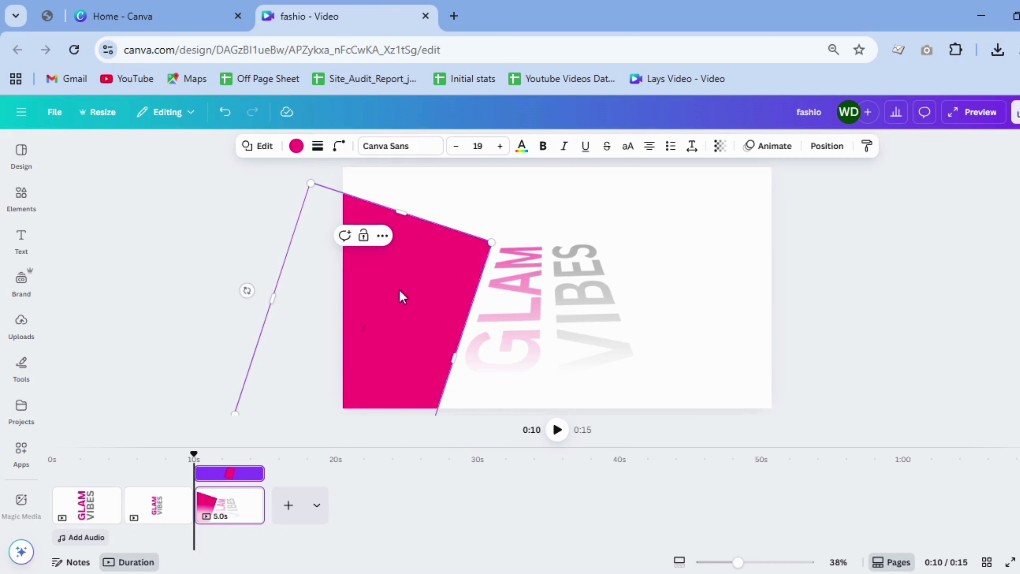
{"action": "left_click", "coordinate": [780, 396]}
{"action": "left_click", "coordinate": [394, 325]}
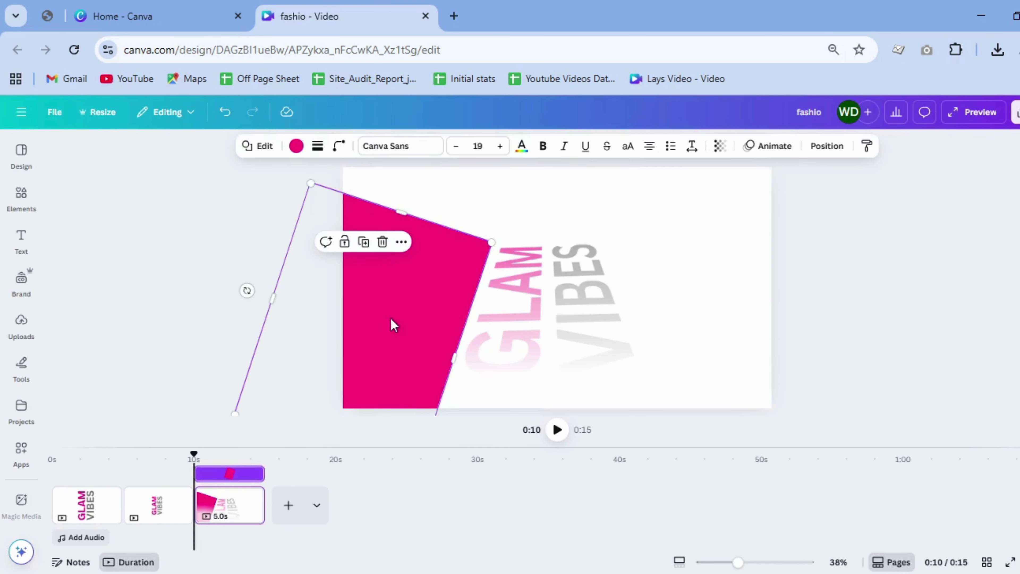
Step: Duplicate the slanted pink block and rotate the copy into a mirrored slant covering the page's right side up to the VIBES lettering
{"action": "left_click", "coordinate": [363, 241]}
{"action": "left_click_drag", "start_coordinate": [388, 292], "coordinate": [718, 316]}
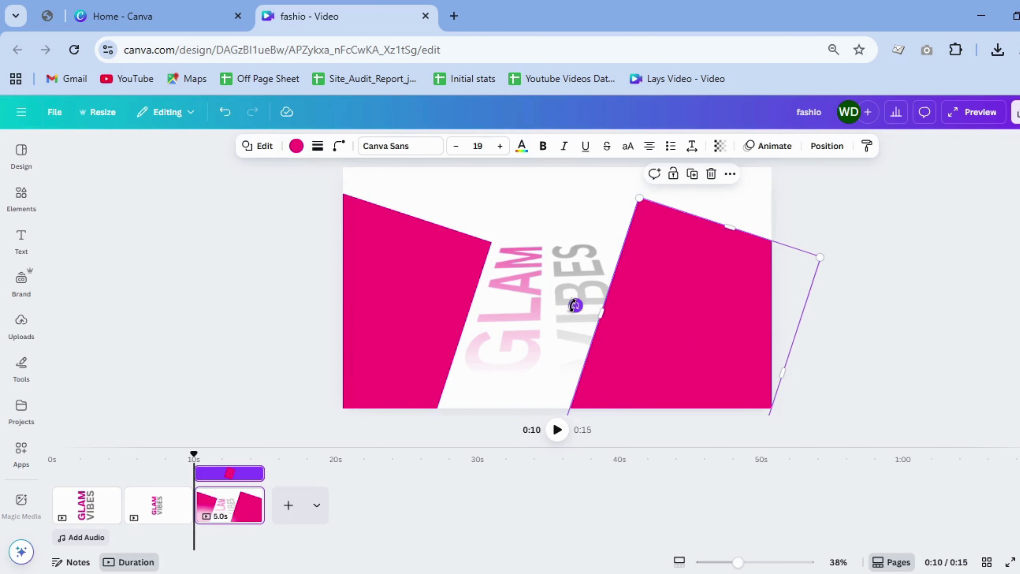
{"action": "left_click_drag", "start_coordinate": [576, 303], "coordinate": [702, 337]}
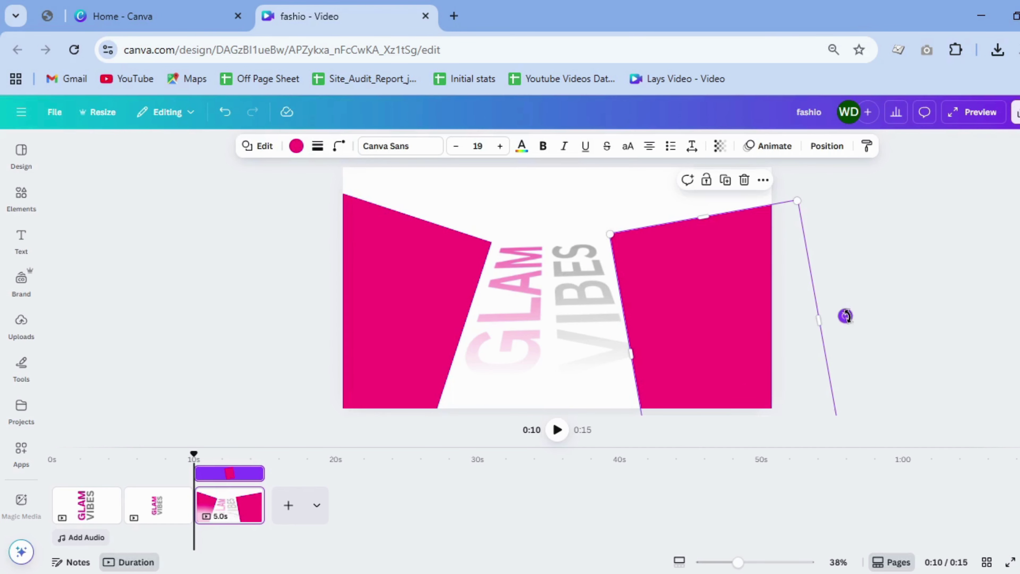
{"action": "left_click_drag", "start_coordinate": [845, 316], "coordinate": [844, 303]}
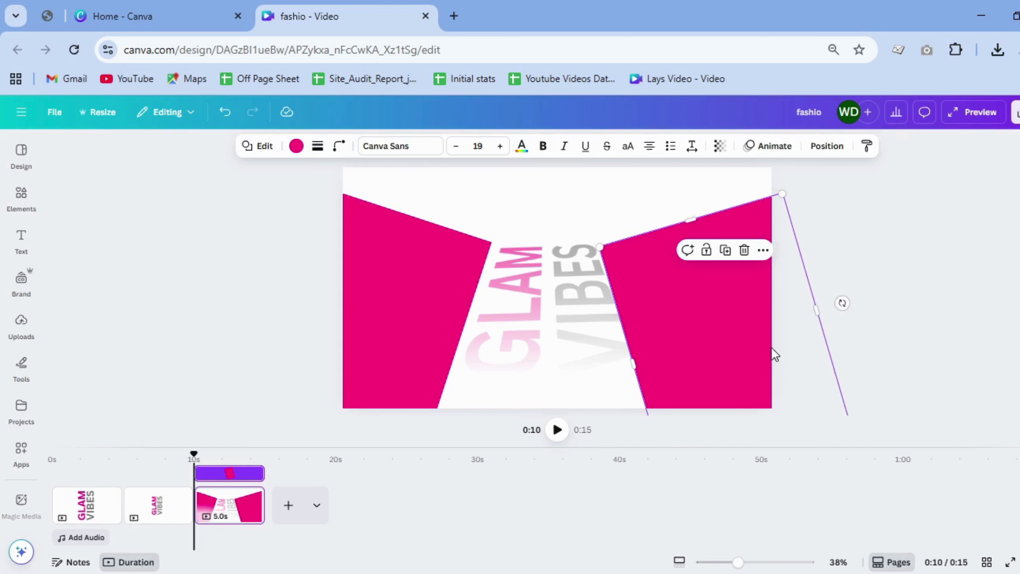
{"action": "mouse_move", "coordinate": [774, 354]}
{"action": "left_mouse_down"}
{"action": "mouse_move", "coordinate": [776, 323]}
{"action": "mouse_move", "coordinate": [778, 344]}
{"action": "left_mouse_up"}
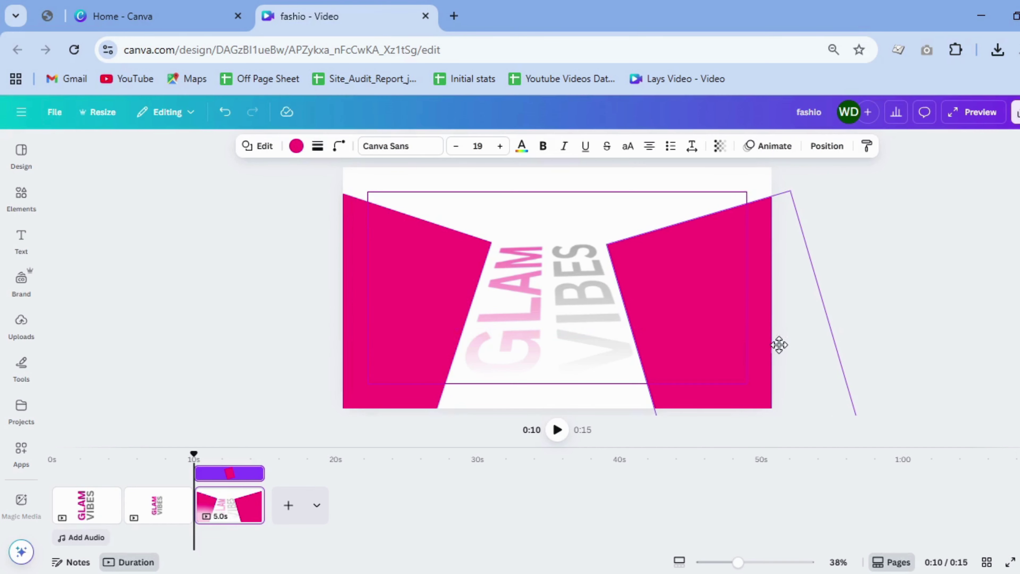
{"action": "left_click", "coordinate": [942, 316]}
Step: Duplicate the right pink block, straighten the copy and fit it into the page's upper right corner, ending where the slanted block begins
{"action": "left_click", "coordinate": [730, 348]}
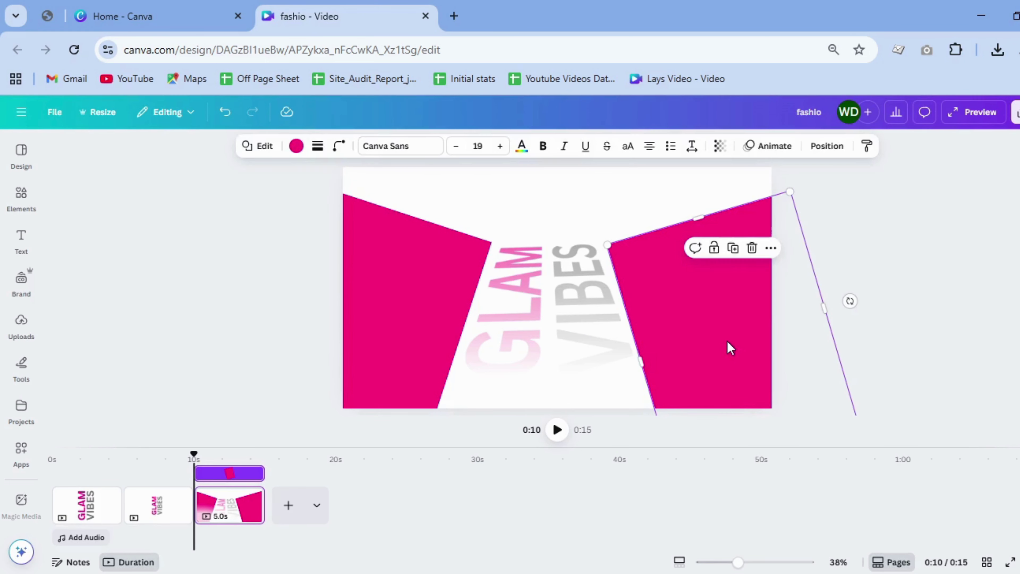
{"action": "left_click", "coordinate": [733, 249]}
{"action": "left_click_drag", "start_coordinate": [728, 313], "coordinate": [690, 239]}
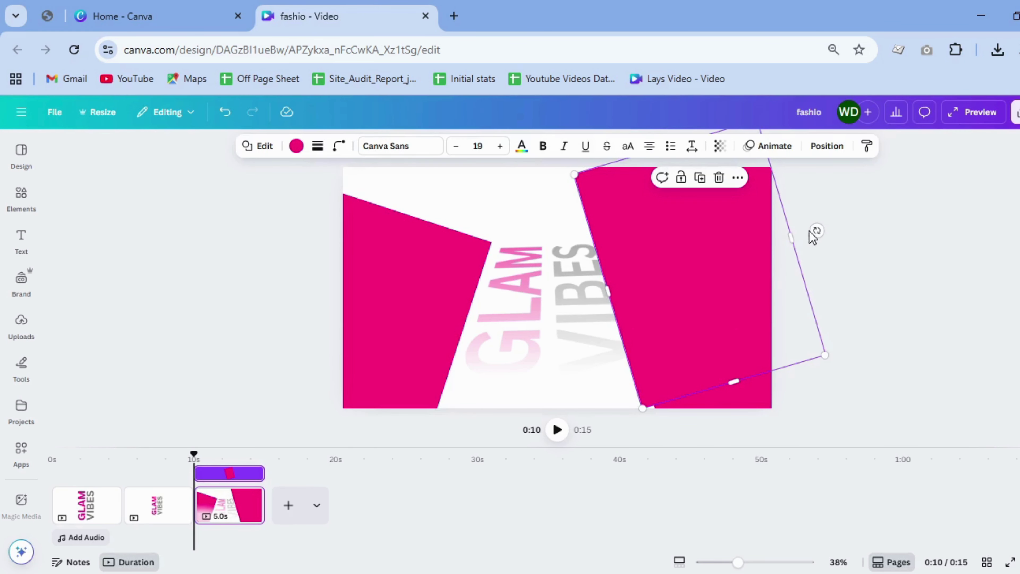
{"action": "left_click_drag", "start_coordinate": [817, 229], "coordinate": [839, 276]}
{"action": "left_click_drag", "start_coordinate": [701, 385], "coordinate": [712, 231]}
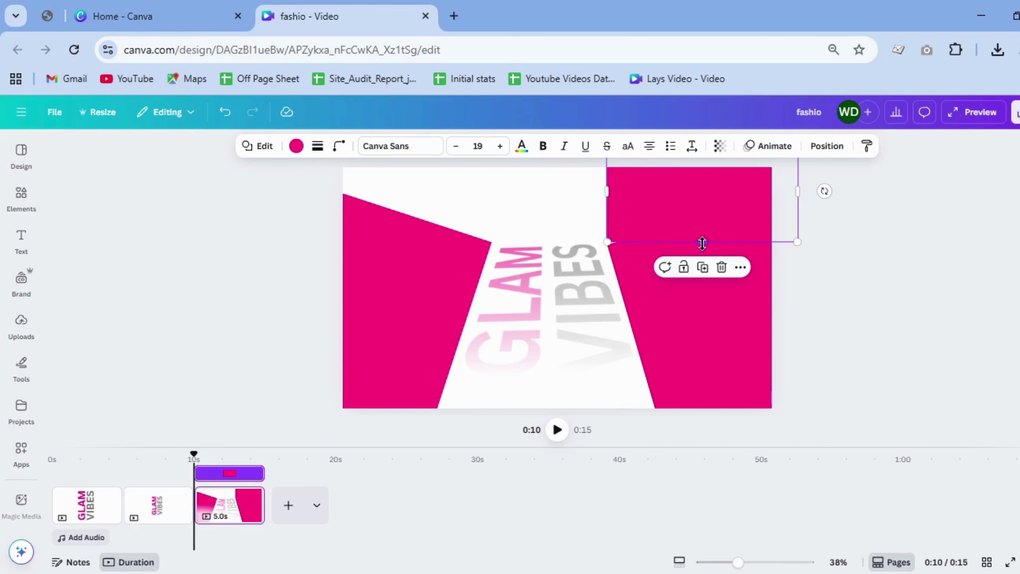
{"action": "left_click", "coordinate": [872, 271]}
{"action": "left_click", "coordinate": [720, 242]}
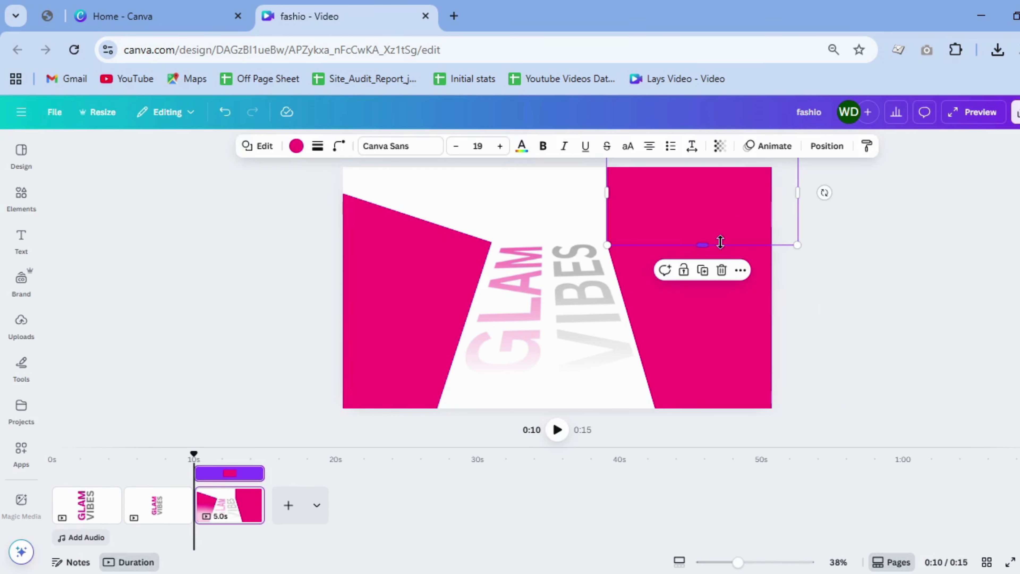
{"action": "left_click", "coordinate": [941, 297]}
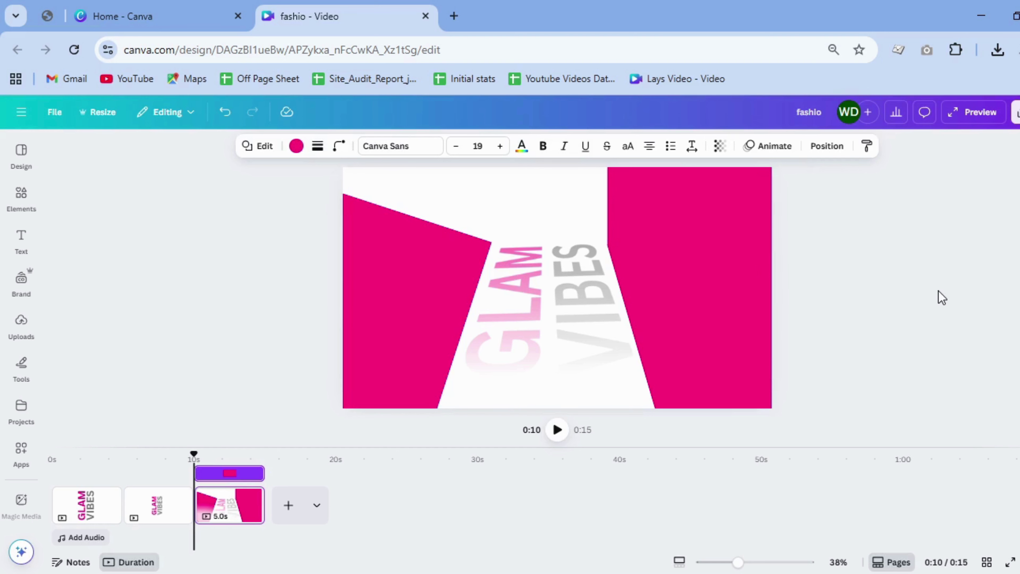
Step: Duplicate the straight upper-right pink block and place the copy in the page's upper left corner, aligned with the left slanted block's corner
{"action": "left_click", "coordinate": [735, 302]}
{"action": "left_click", "coordinate": [287, 243]}
{"action": "left_click", "coordinate": [723, 205]}
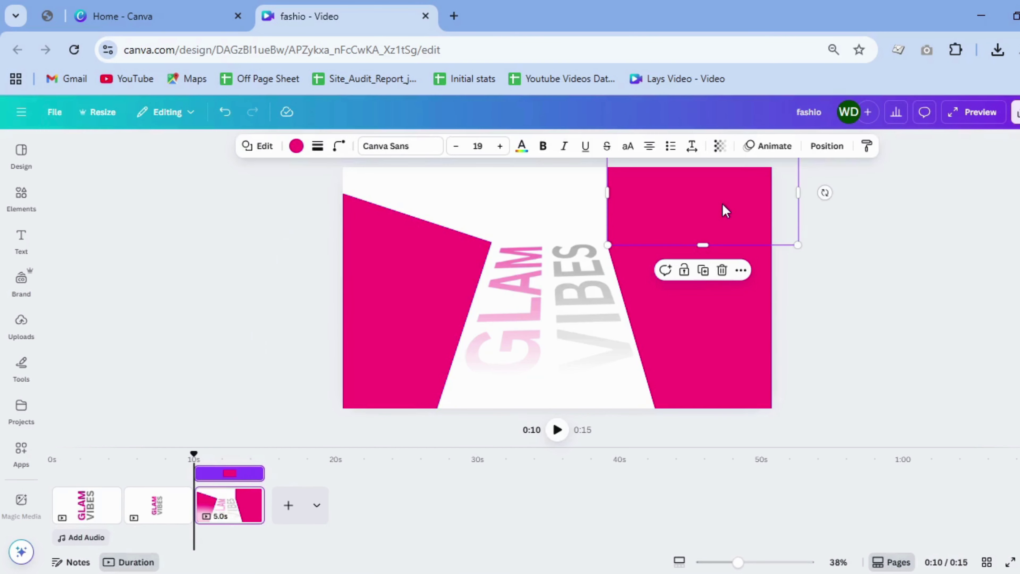
{"action": "left_click", "coordinate": [703, 271]}
{"action": "left_click_drag", "start_coordinate": [704, 210], "coordinate": [387, 204]}
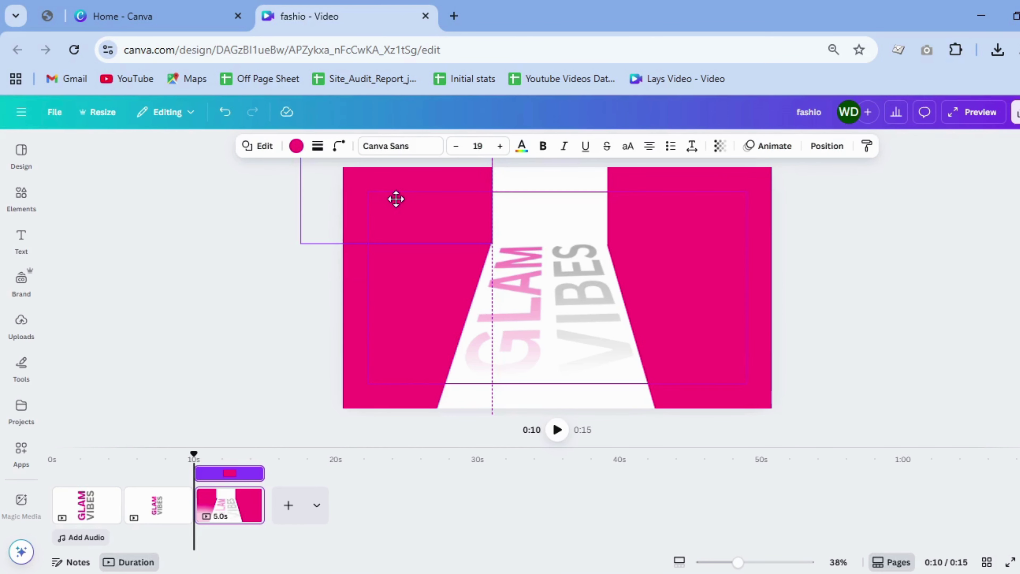
{"action": "left_click", "coordinate": [611, 192]}
{"action": "left_click", "coordinate": [915, 205]}
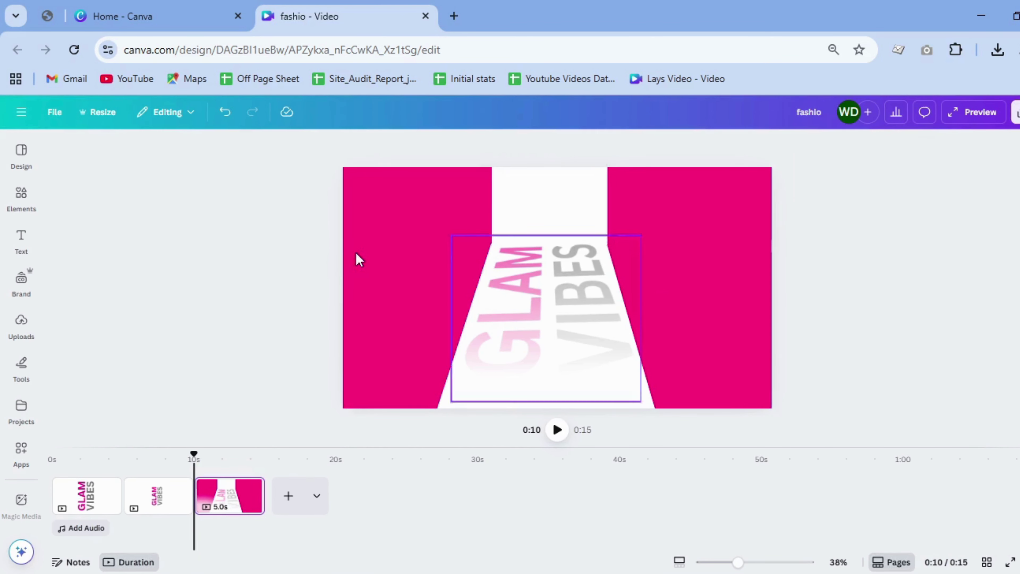
{"action": "left_click", "coordinate": [401, 216]}
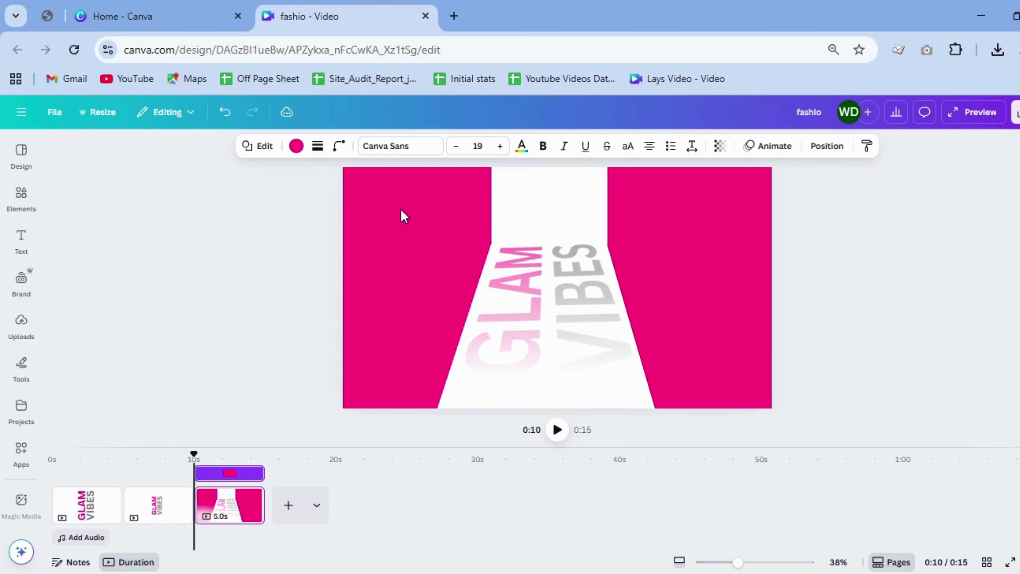
{"action": "key", "text": "Escape"}
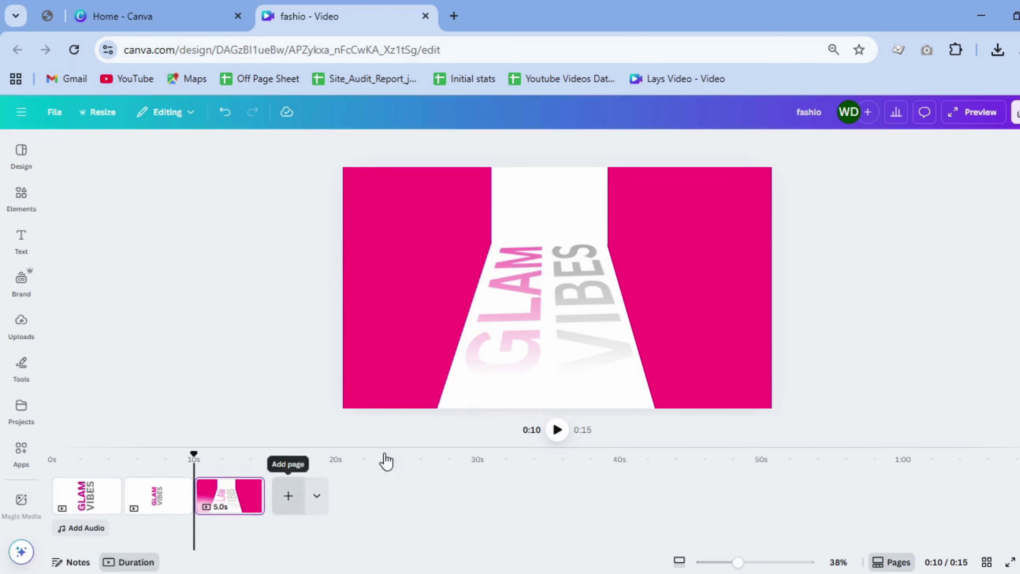
Step: Search the elements for "girl image full"
{"action": "left_click", "coordinate": [8, 209]}
{"action": "left_click", "coordinate": [106, 153]}
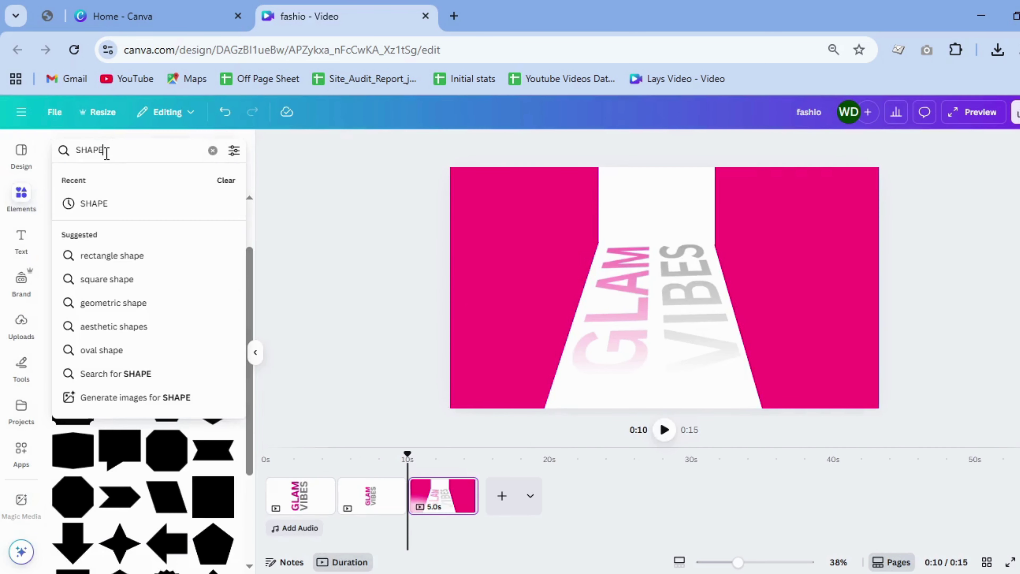
{"action": "type", "text": "girl"}
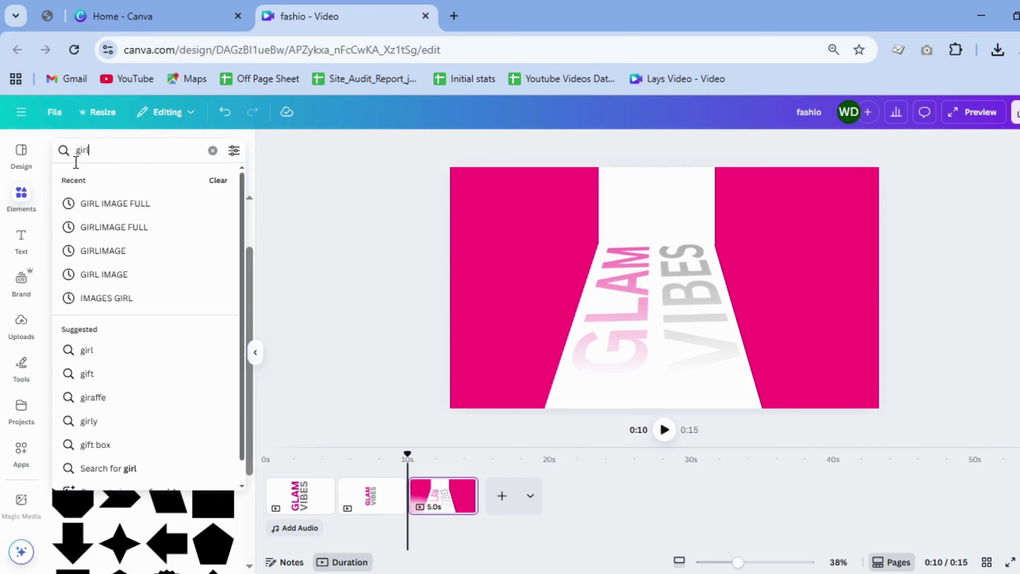
{"action": "type", "text": " image f"}
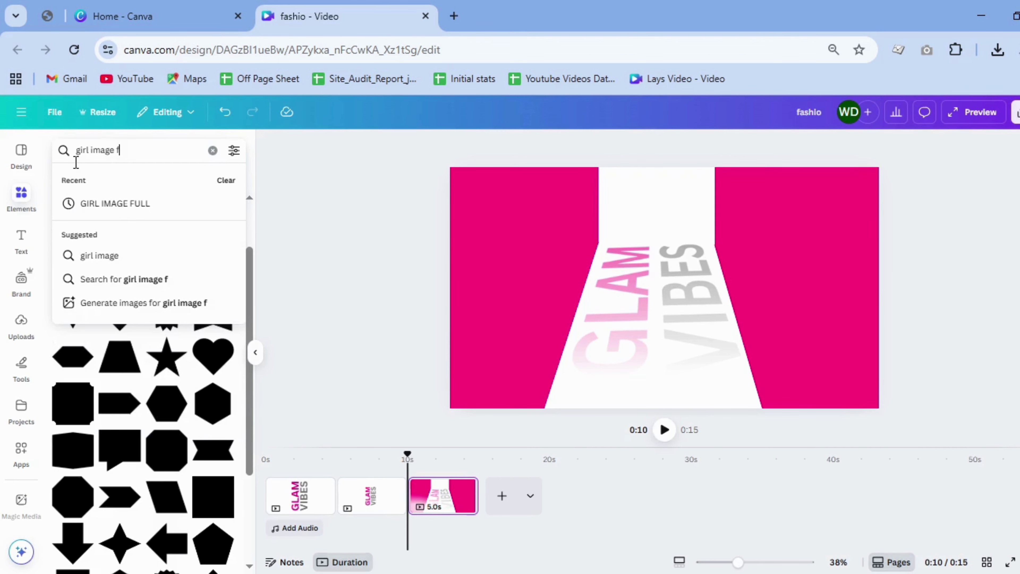
{"action": "type", "text": "ull"}
{"action": "key", "text": "Return"}
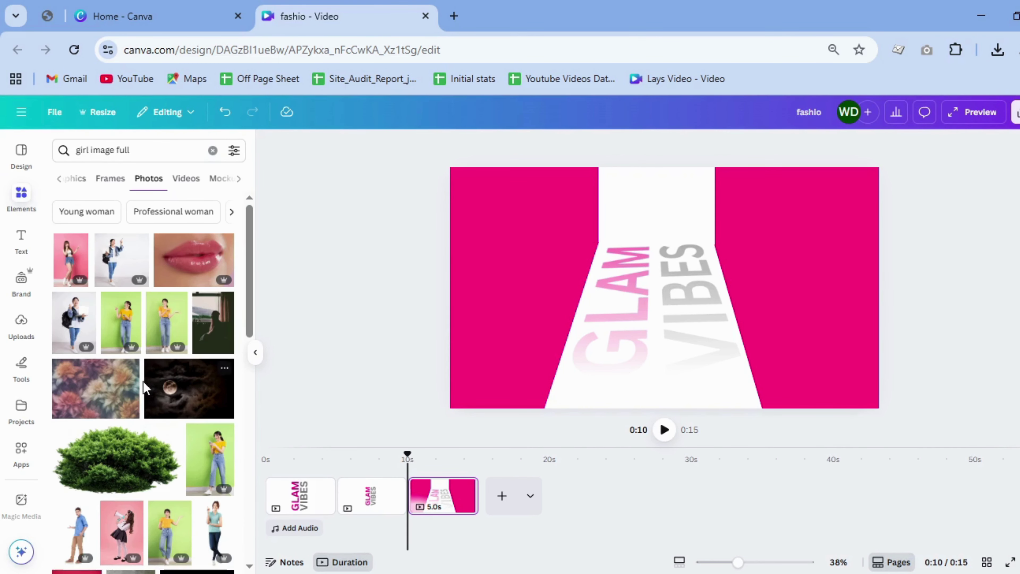
Step: Add the red-background photo of the girl in a yellow sweater holding a blue book and remove its background
{"action": "scroll", "coordinate": [140, 381], "scroll_direction": "down", "scroll_amount": 5}
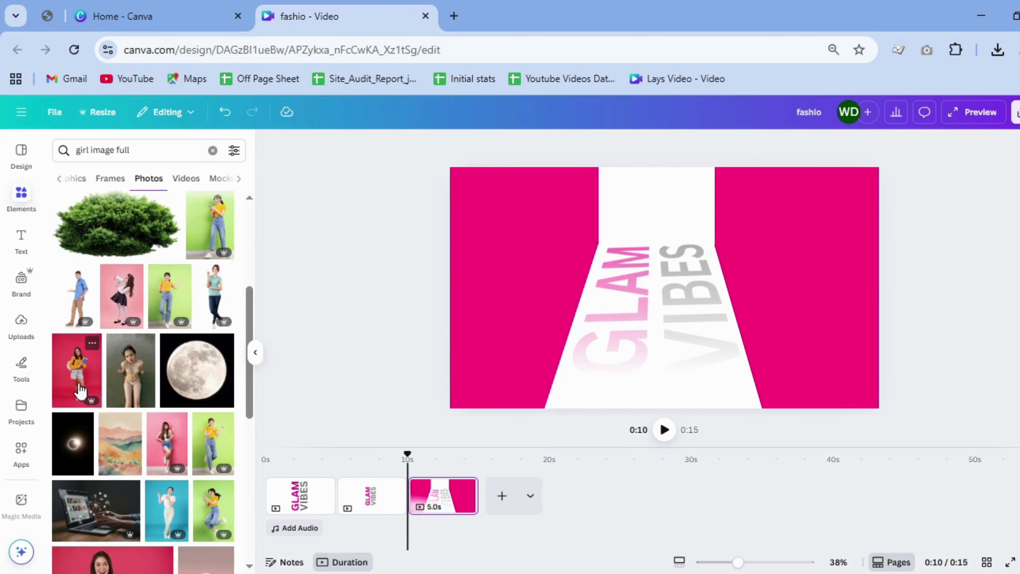
{"action": "left_click", "coordinate": [81, 388]}
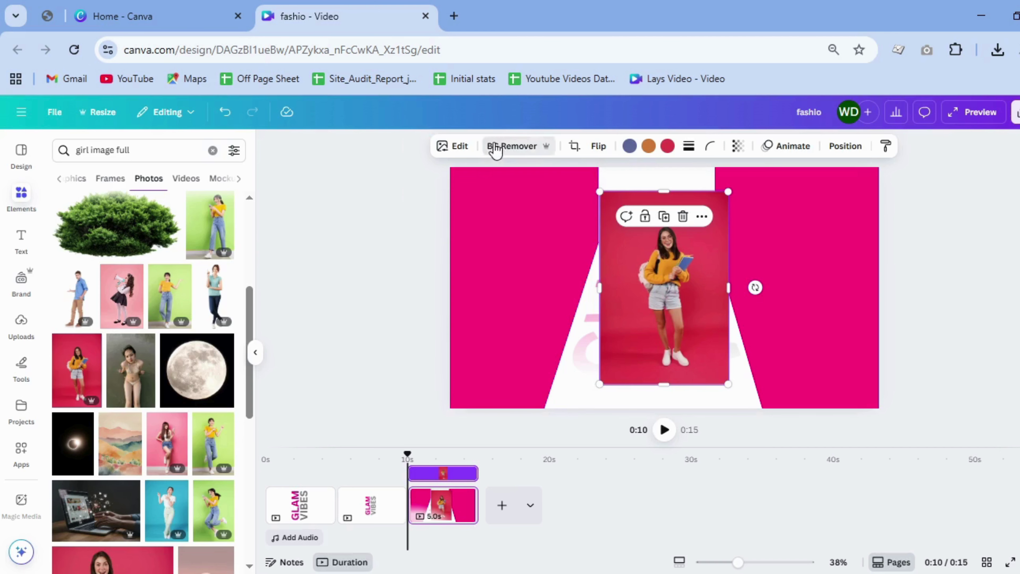
{"action": "left_click", "coordinate": [496, 148]}
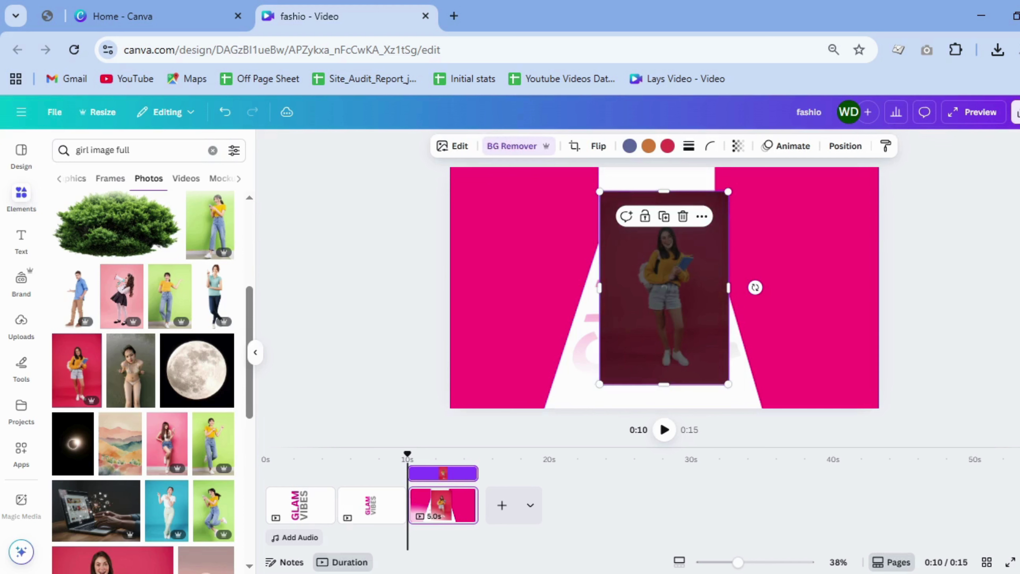
{"action": "left_click", "coordinate": [994, 270]}
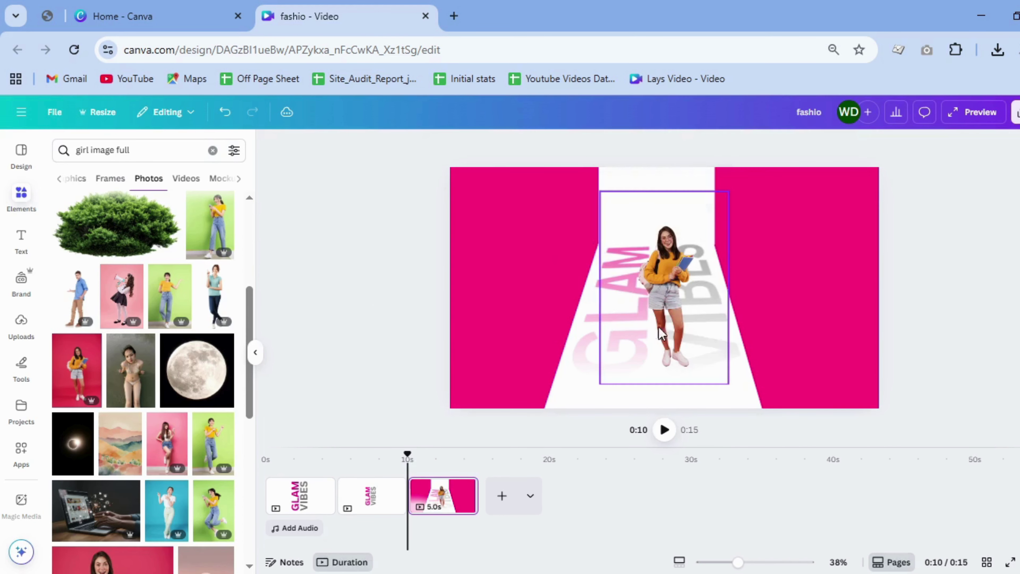
Step: Move the girl cutout up onto the white strip and scale it so that she stands over the GLAM VIBES lettering
{"action": "left_click_drag", "start_coordinate": [702, 326], "coordinate": [646, 311]}
{"action": "mouse_move", "coordinate": [588, 182]}
{"action": "left_mouse_down"}
{"action": "mouse_move", "coordinate": [605, 208]}
{"action": "mouse_move", "coordinate": [607, 184]}
{"action": "left_mouse_up"}
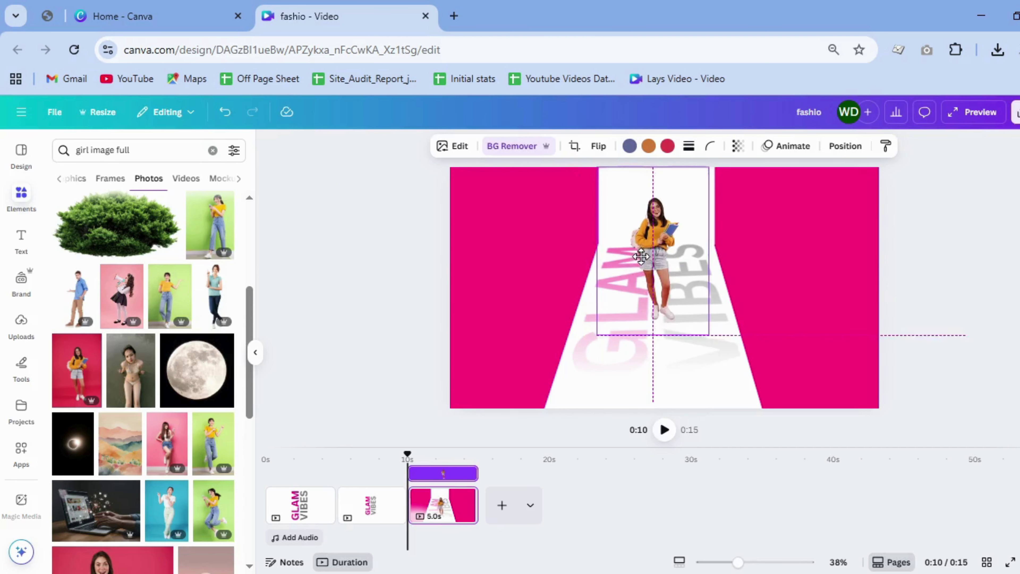
{"action": "left_click", "coordinate": [962, 263]}
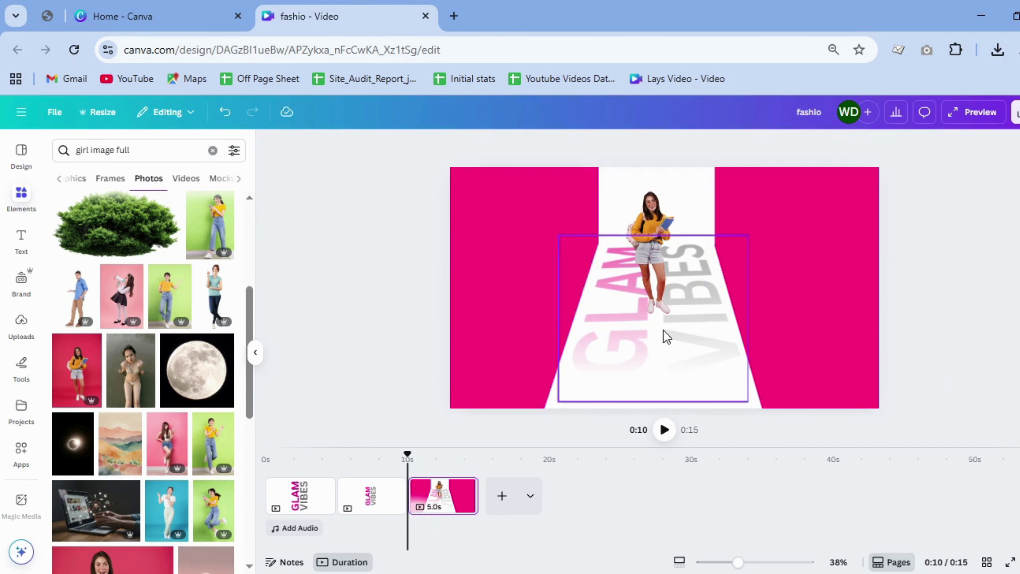
{"action": "left_click", "coordinate": [675, 317]}
{"action": "left_click_drag", "start_coordinate": [704, 328], "coordinate": [733, 373]}
{"action": "left_click_drag", "start_coordinate": [676, 330], "coordinate": [662, 314]}
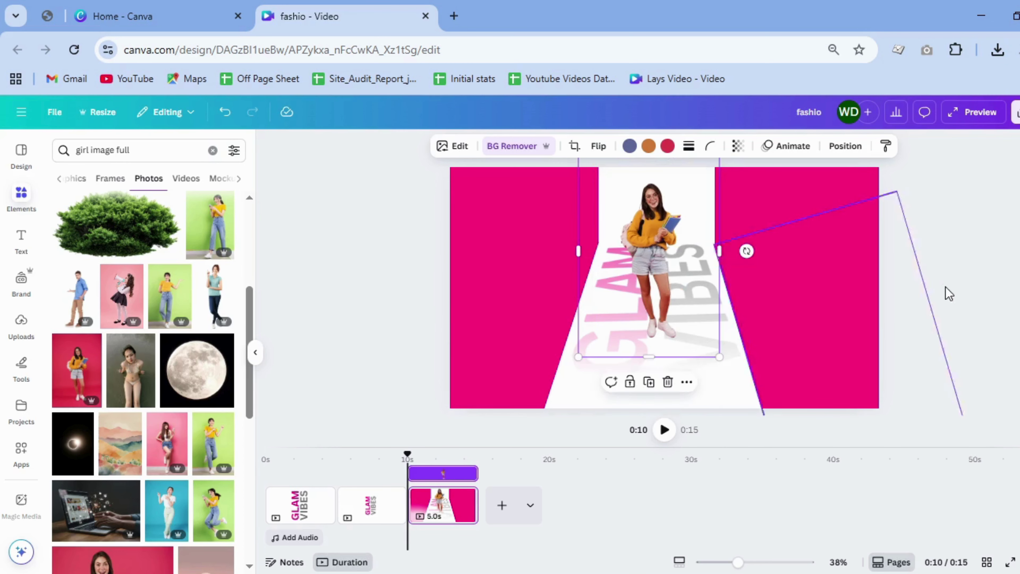
{"action": "left_click", "coordinate": [883, 289]}
Step: Shrink the girl cutout slightly and reposition it within the white strip between GLAM and VIBES
{"action": "left_click", "coordinate": [641, 247]}
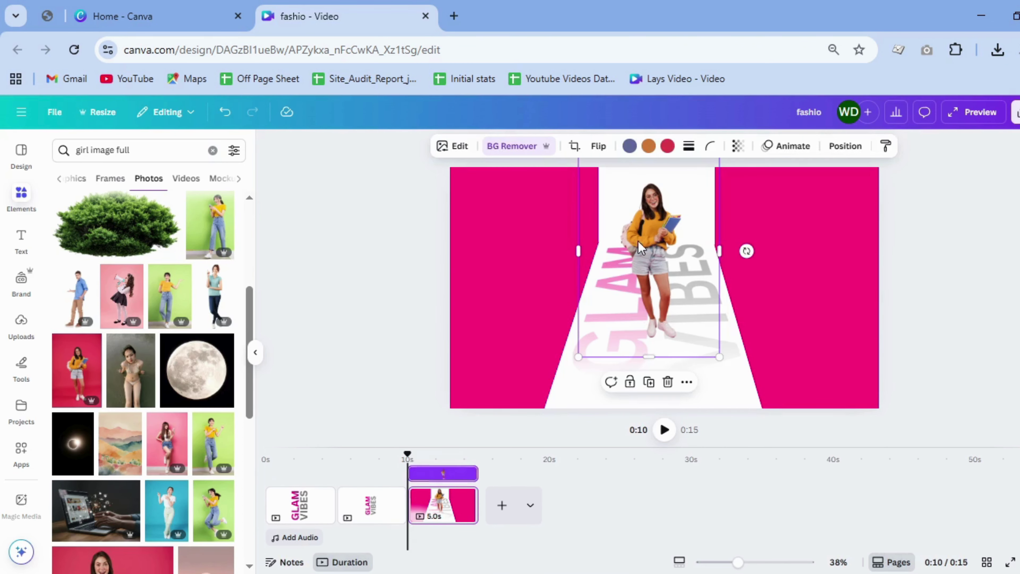
{"action": "left_click_drag", "start_coordinate": [720, 359], "coordinate": [702, 333]}
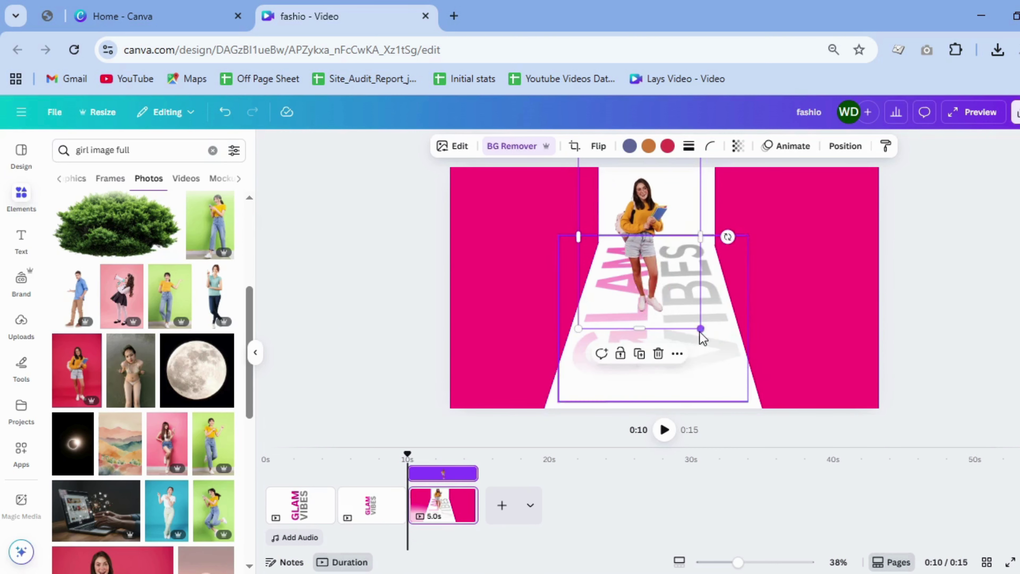
{"action": "left_click_drag", "start_coordinate": [644, 283], "coordinate": [679, 284]}
{"action": "left_click", "coordinate": [951, 260]}
{"action": "left_click", "coordinate": [633, 282]}
{"action": "left_click", "coordinate": [826, 287]}
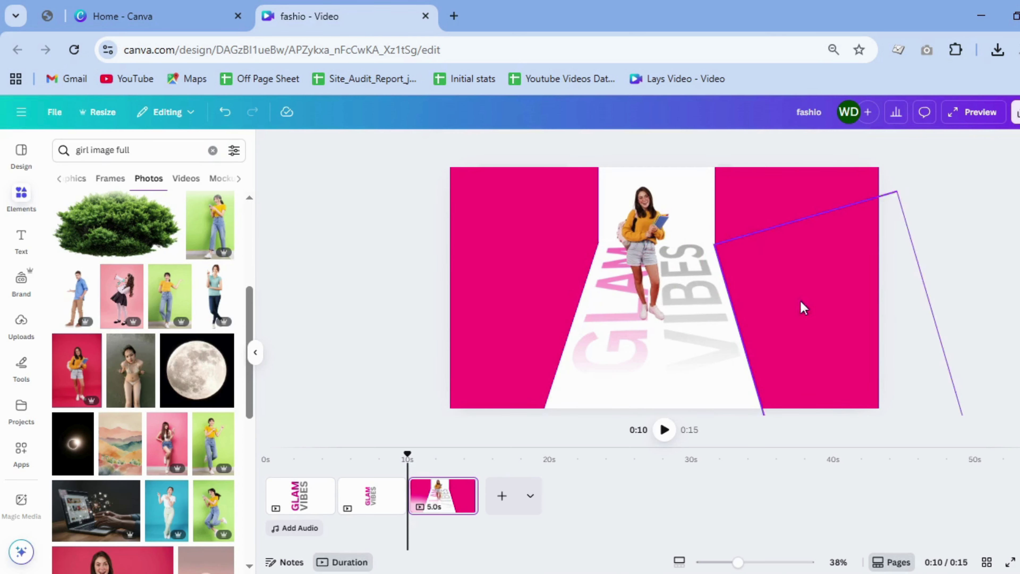
Step: Search the elements for "shadow" and show only the graphics
{"action": "left_click", "coordinate": [658, 301]}
{"action": "left_click_drag", "start_coordinate": [145, 154], "coordinate": [6, 169]}
{"action": "type", "text": "shadow"}
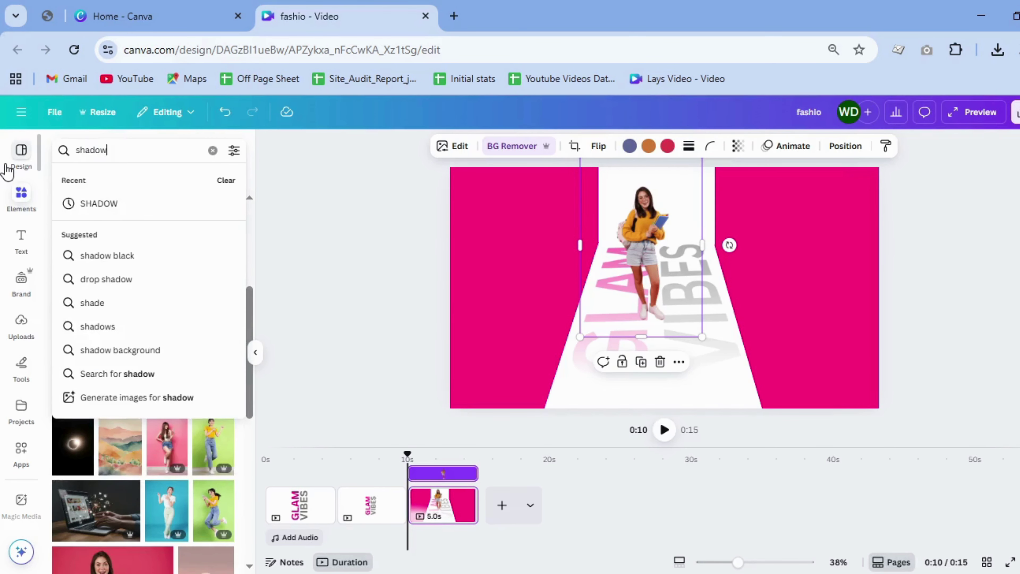
{"action": "key", "text": "Return"}
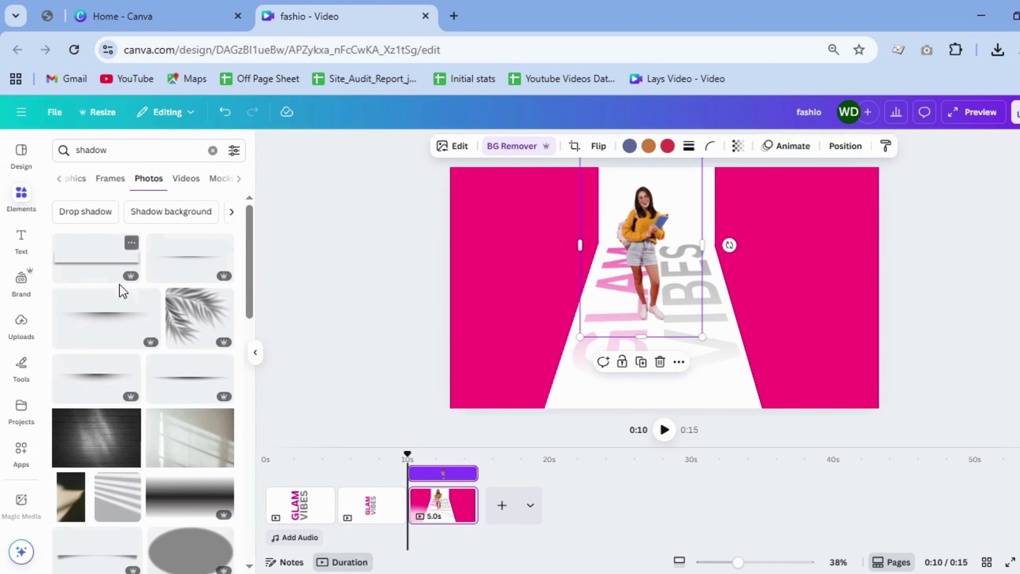
{"action": "left_click", "coordinate": [82, 184]}
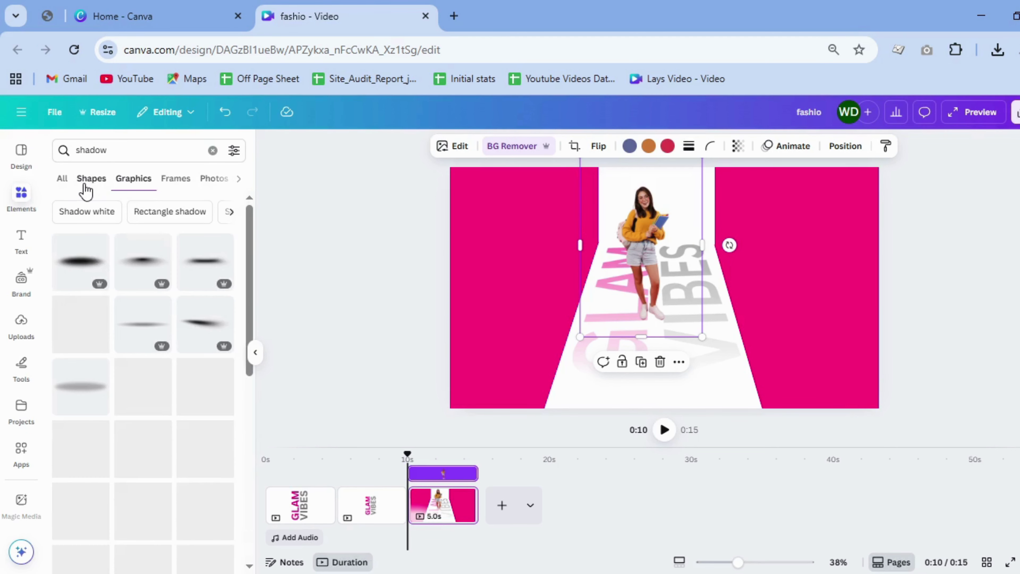
Step: Add a soft black oval shadow graphic and place it directly beneath the girl's feet
{"action": "left_click", "coordinate": [148, 273]}
{"action": "left_click_drag", "start_coordinate": [843, 244], "coordinate": [659, 325]}
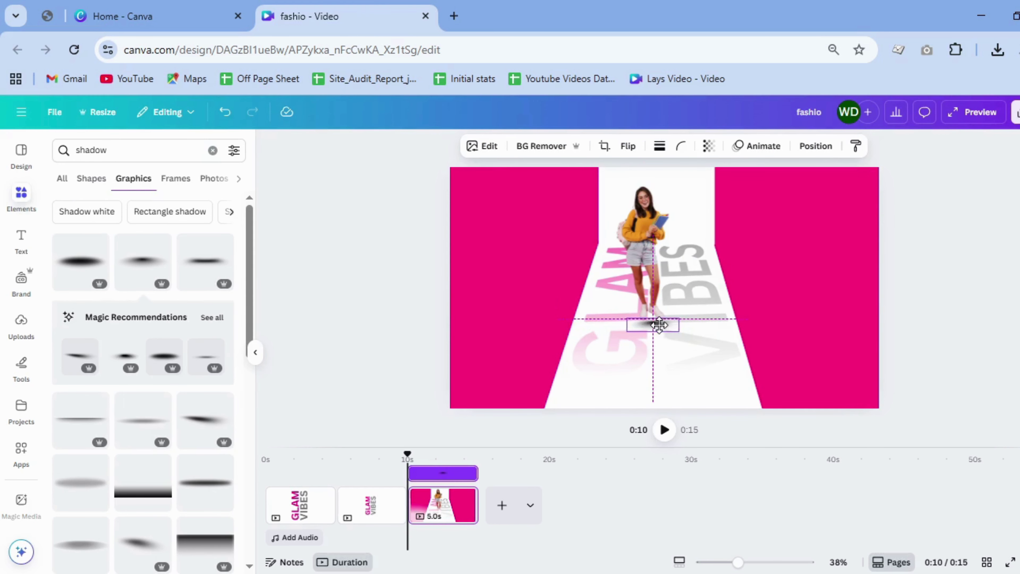
{"action": "left_click", "coordinate": [940, 284]}
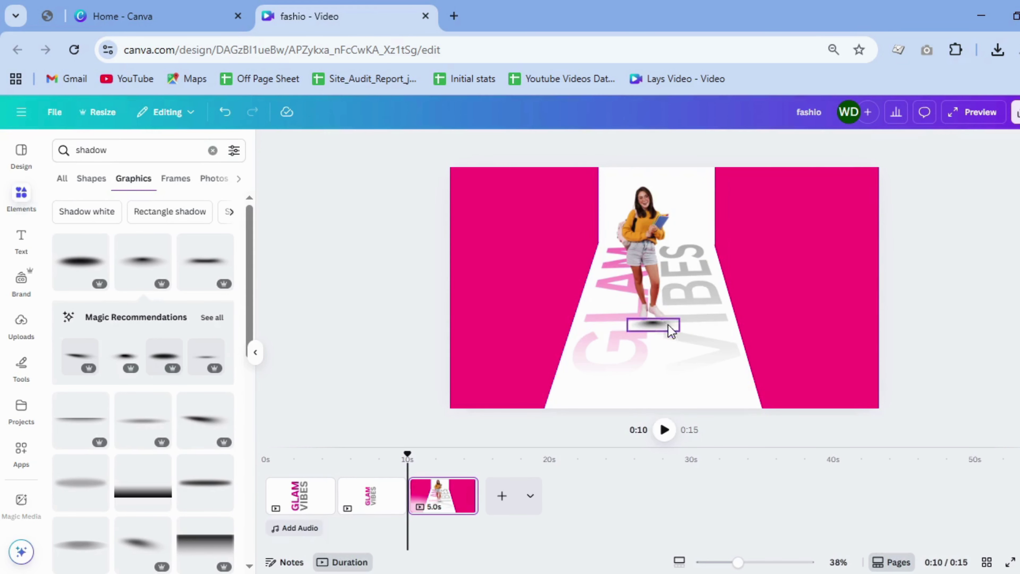
{"action": "left_click", "coordinate": [259, 355]}
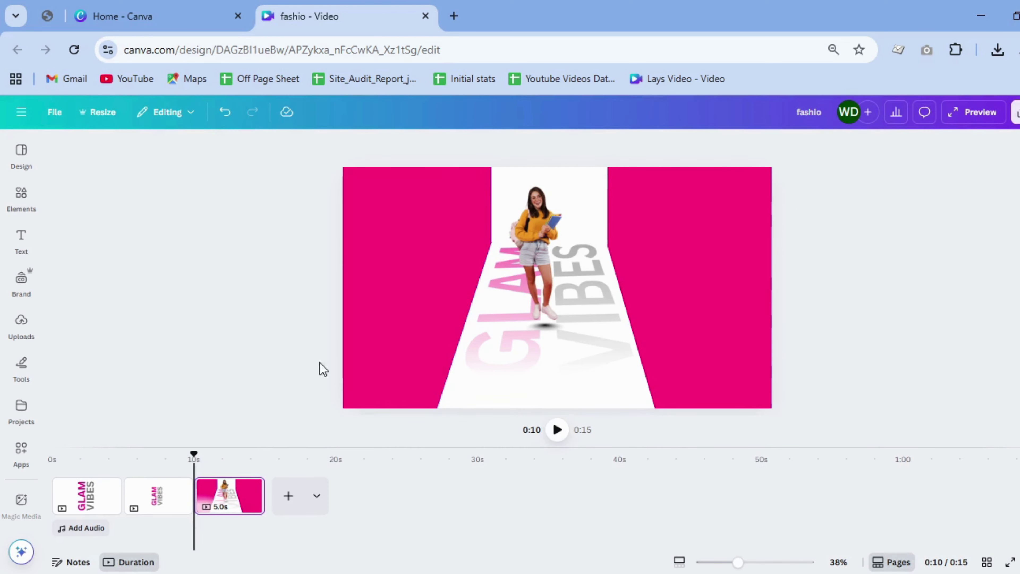